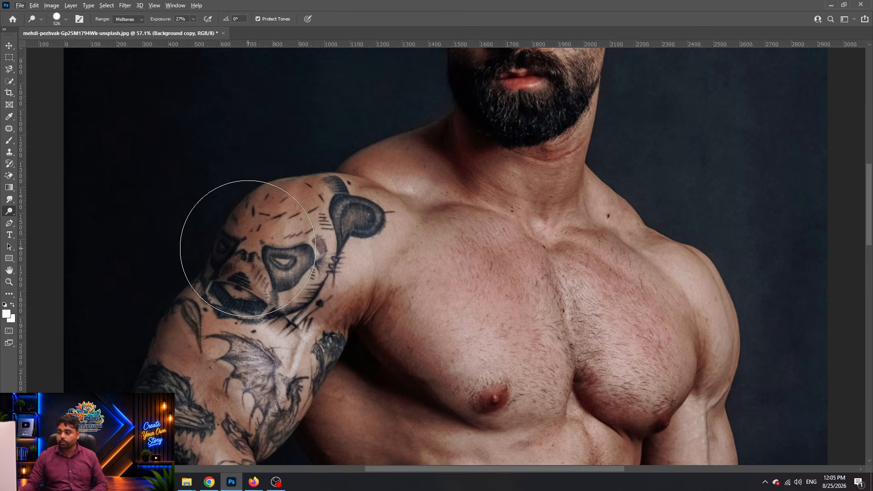
- Show the hidden side panels and check the Dodge brush's size and hardness settings
key(shift+Tab)
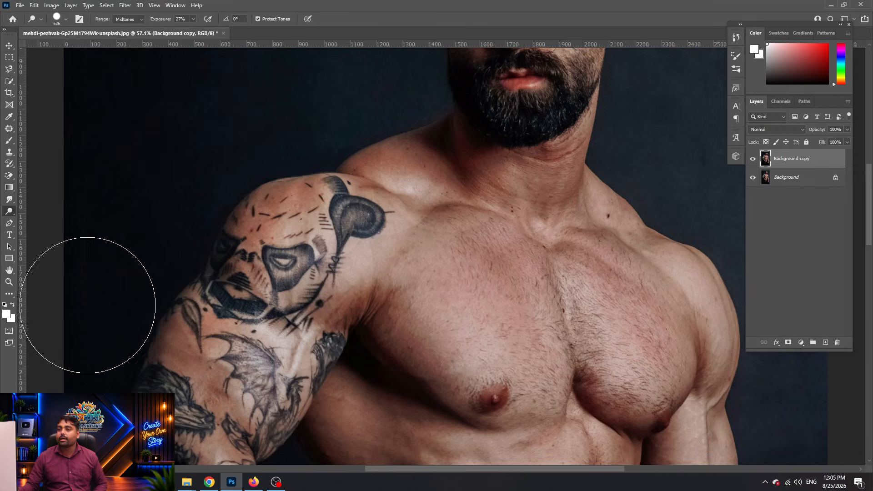
click(66, 19)
click(66, 19)
click(66, 19)
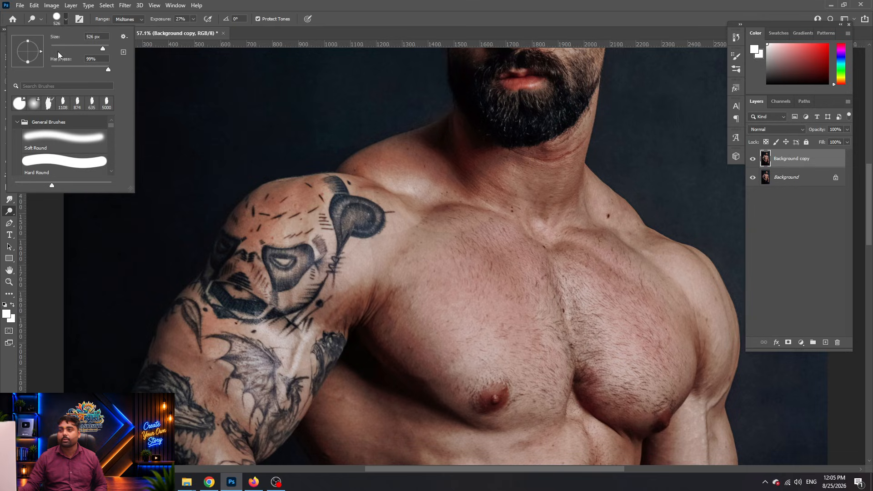
click(113, 19)
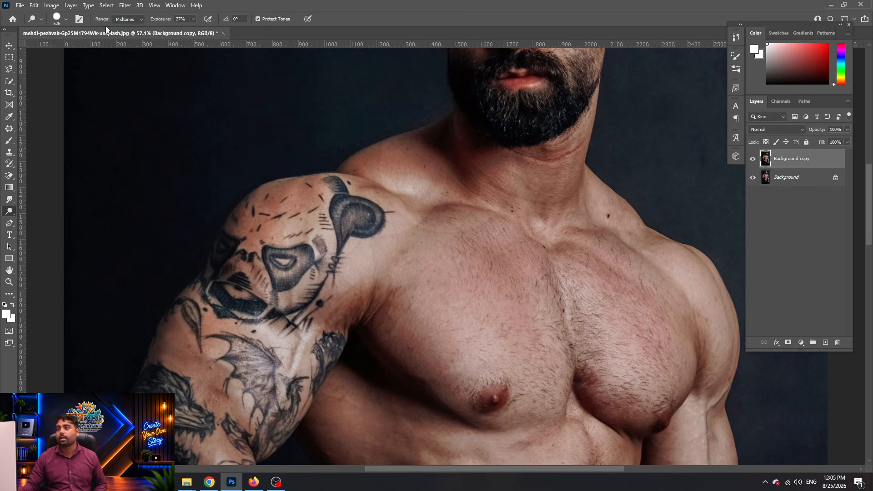
- Try lightening the tattooed shoulder with the Dodge range at Shadows, a 960 px brush and 100% exposure, and undo it
click(139, 20)
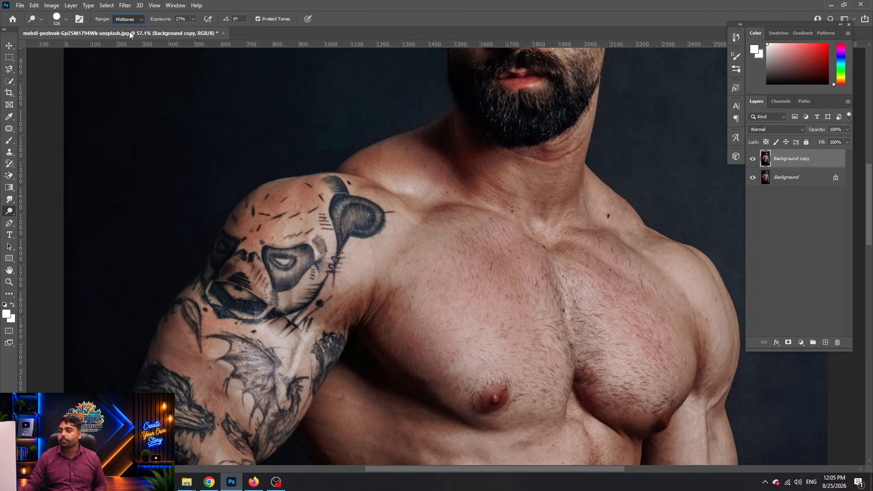
click(404, 154)
click(433, 141)
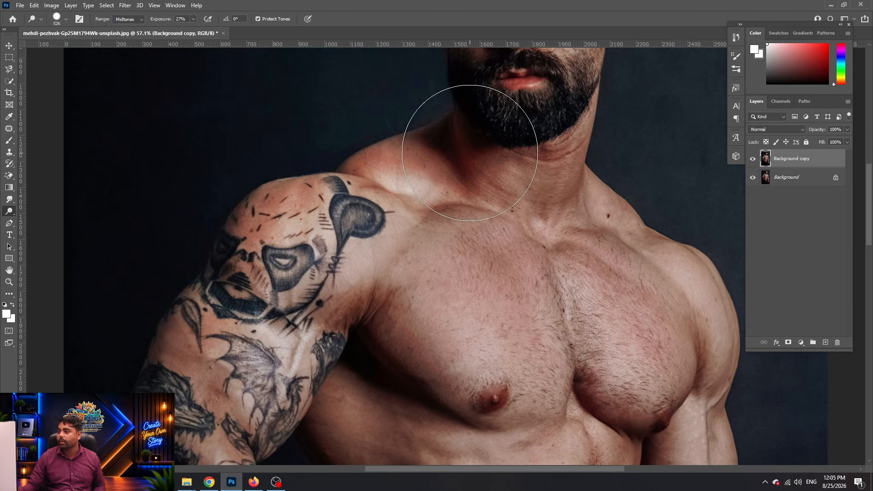
click(141, 19)
click(125, 28)
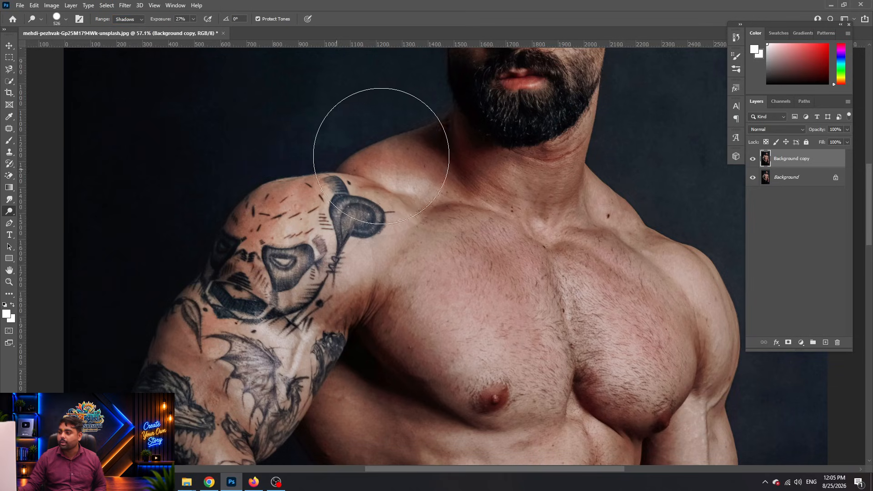
mouse_move(215, 278)
mouse_down()
mouse_move(276, 270)
mouse_move(271, 264)
mouse_up()
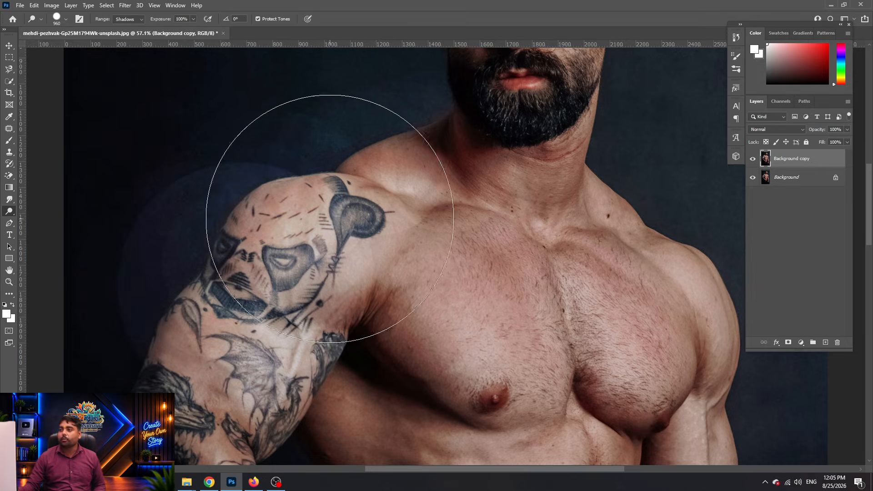
key(ctrl+z)
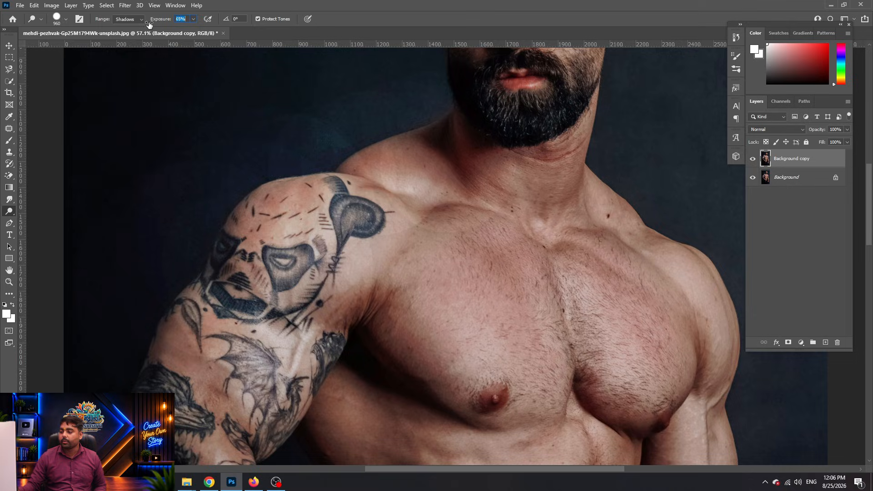
- Try lightening the shadows along the side of the torso at 65% exposure and undo the strokes
scroll(267, 253, down, 7)
scroll(315, 354, up, 5)
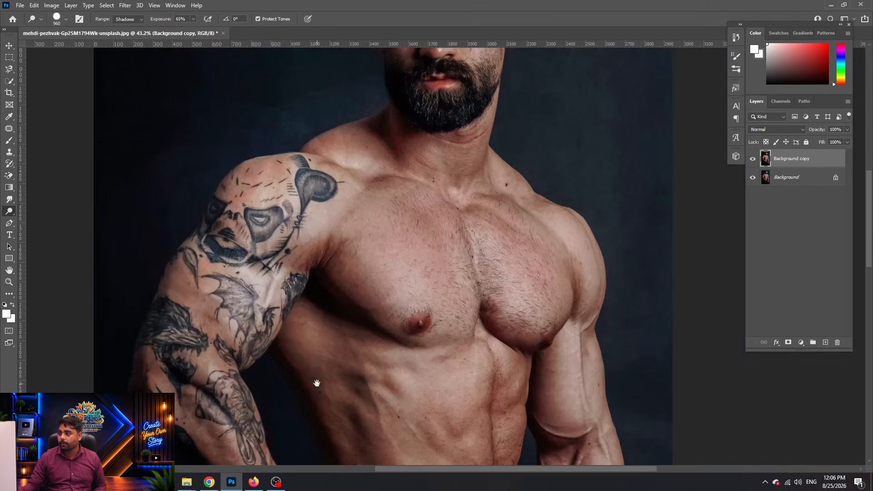
drag(317, 384, 356, 210)
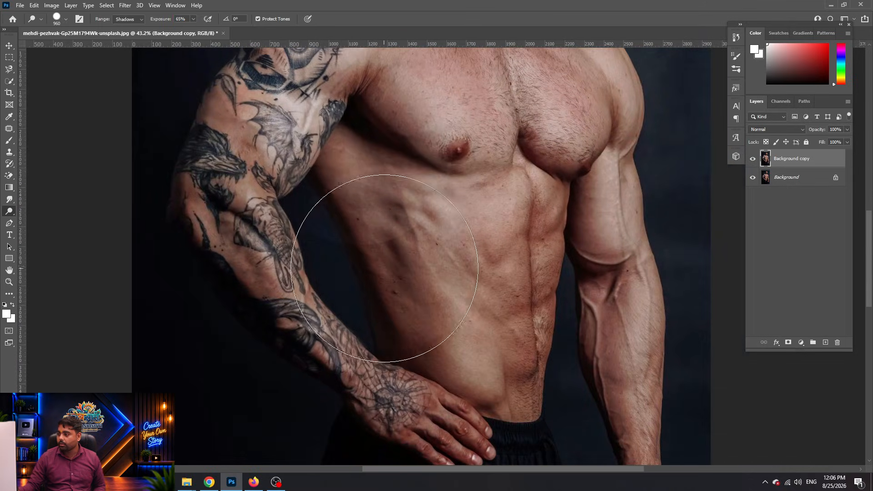
click(398, 322)
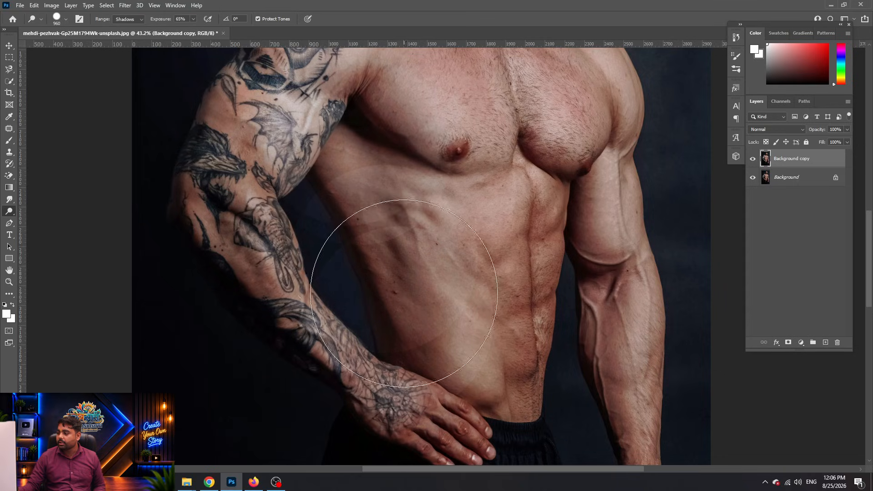
key(ctrl+z)
key(ctrl+z)
key(ctrl+z)
- Try lightening the tattooed upper arm with the Dodge range at Highlights, 50% exposure and a 442 px brush
alt+drag(258, 183, 208, 171)
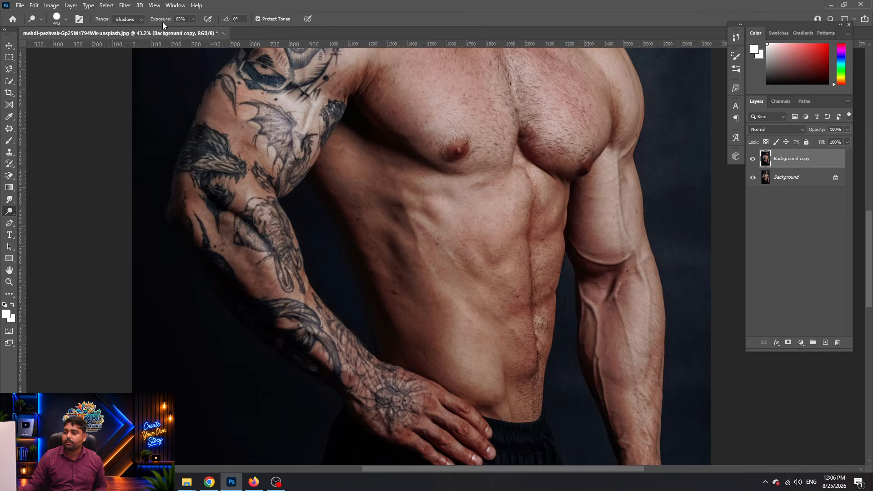
click(138, 20)
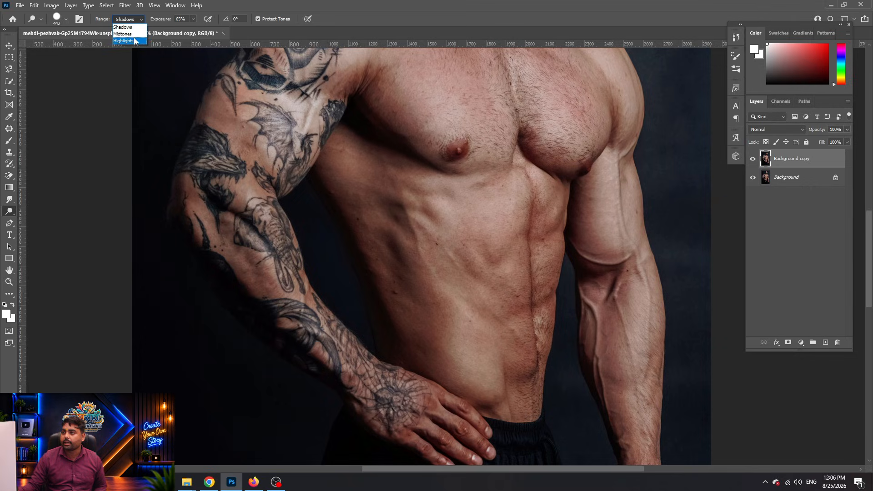
click(135, 41)
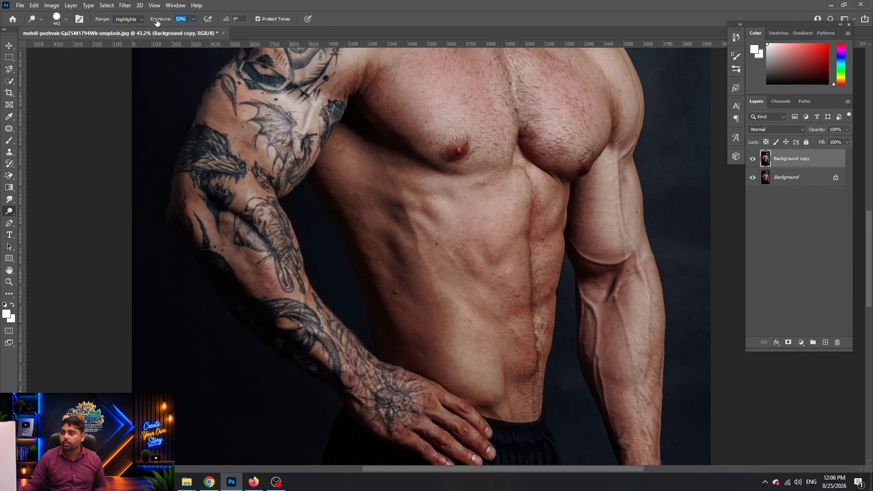
click(197, 145)
click(242, 169)
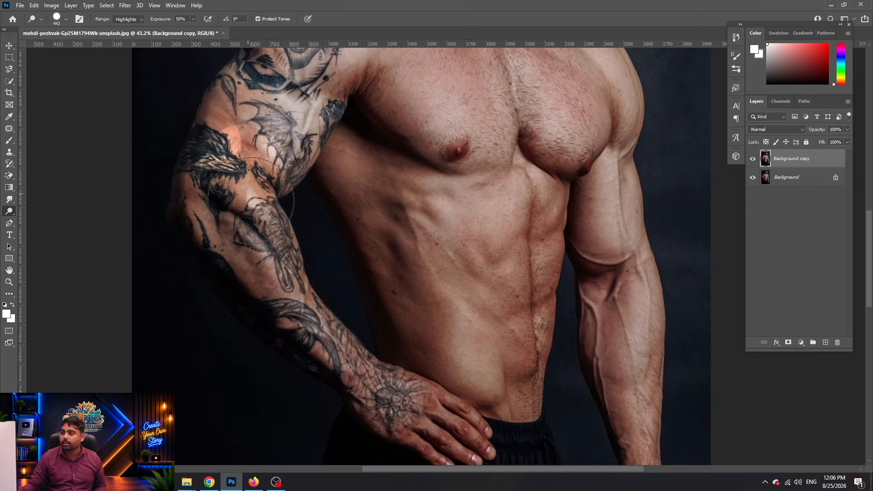
click(275, 230)
click(239, 106)
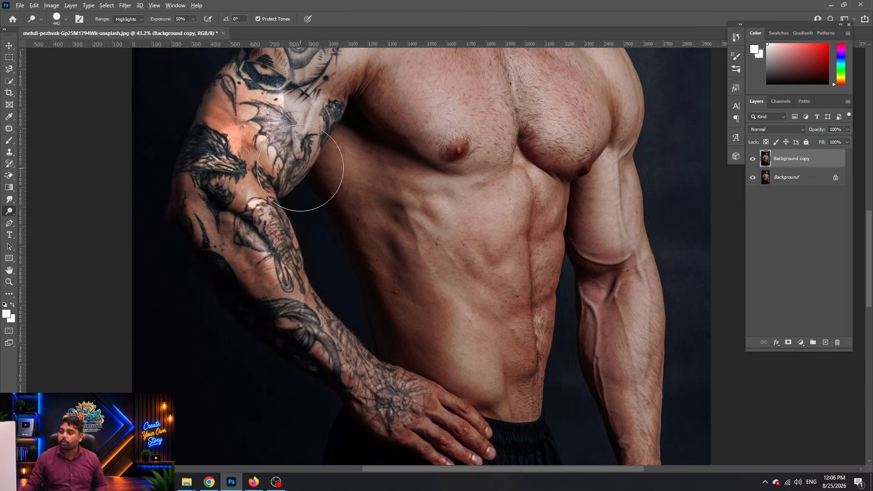
scroll(288, 161, up, 5)
drag(219, 138, 268, 238)
click(219, 147)
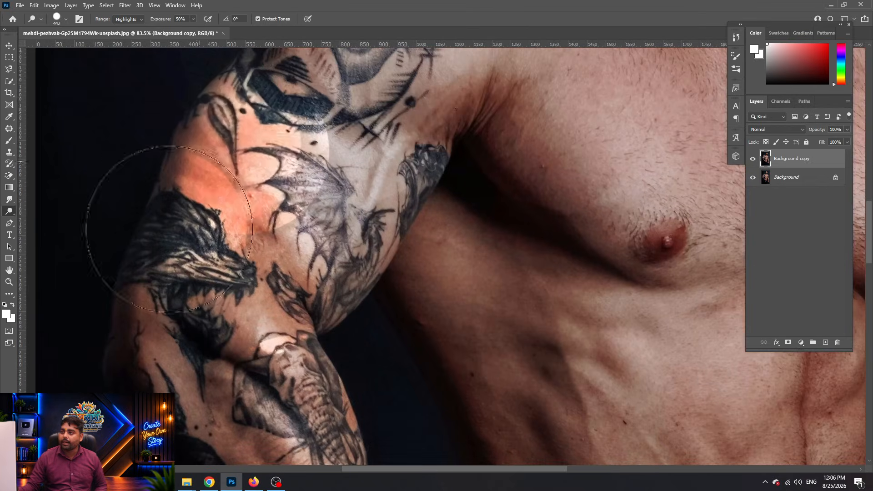
click(173, 212)
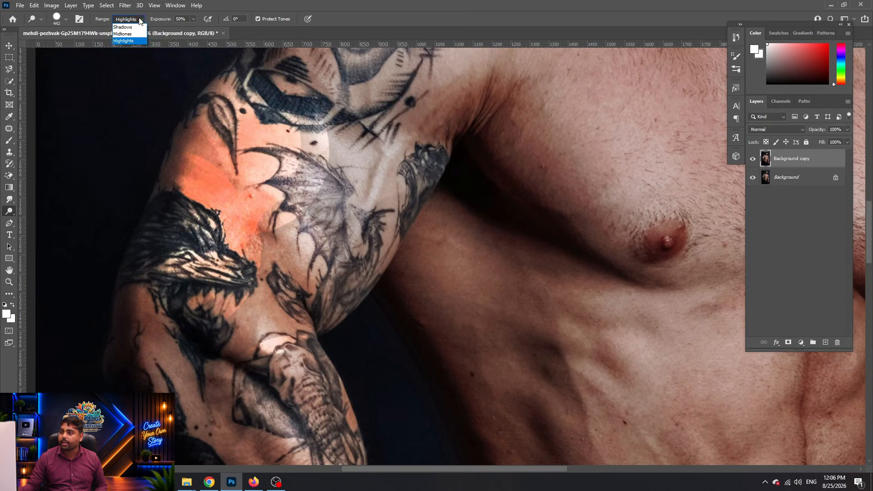
click(132, 40)
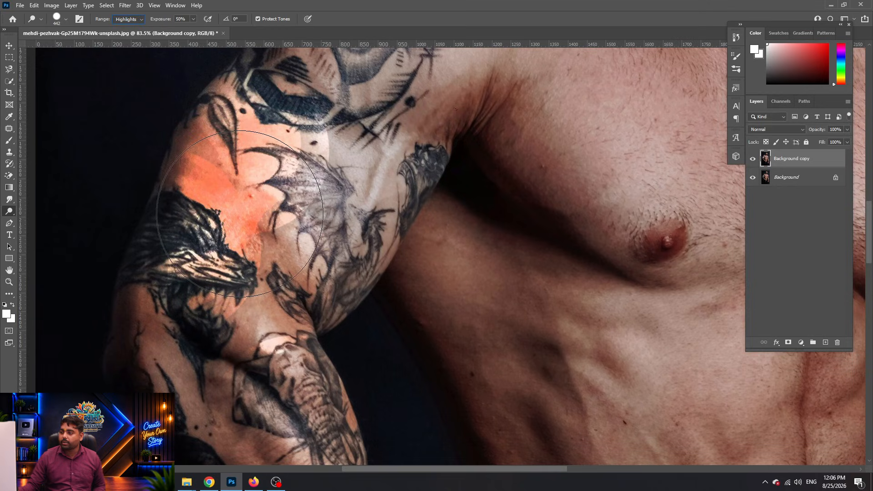
- Undo the highlight dodging on the tattooed upper arm
key(ctrl+z)
key(ctrl+z)
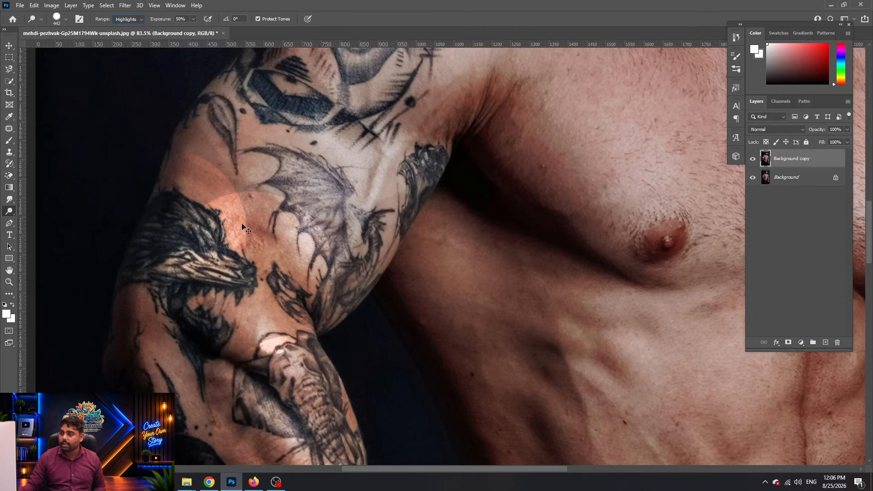
key(ctrl+z)
key(ctrl+z)
key(ctrl+z)
- Try lightening the highlights around the winged dragon tattoo once more and undo the strokes
click(224, 212)
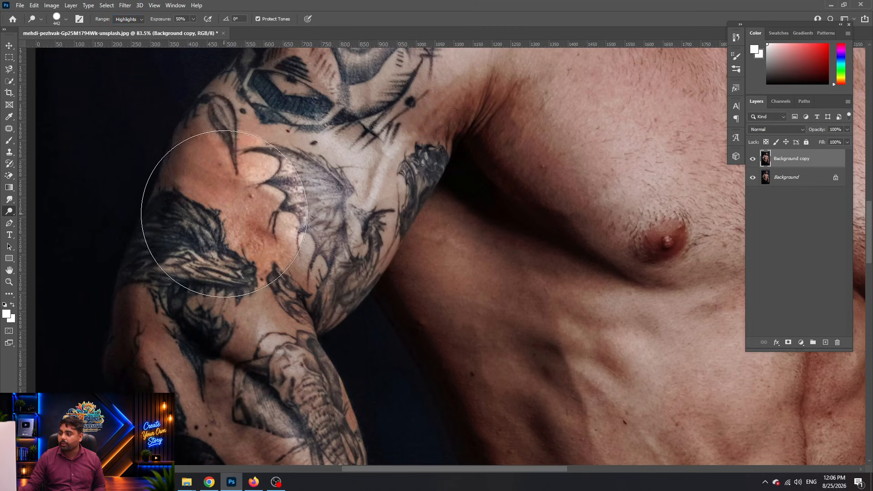
click(335, 173)
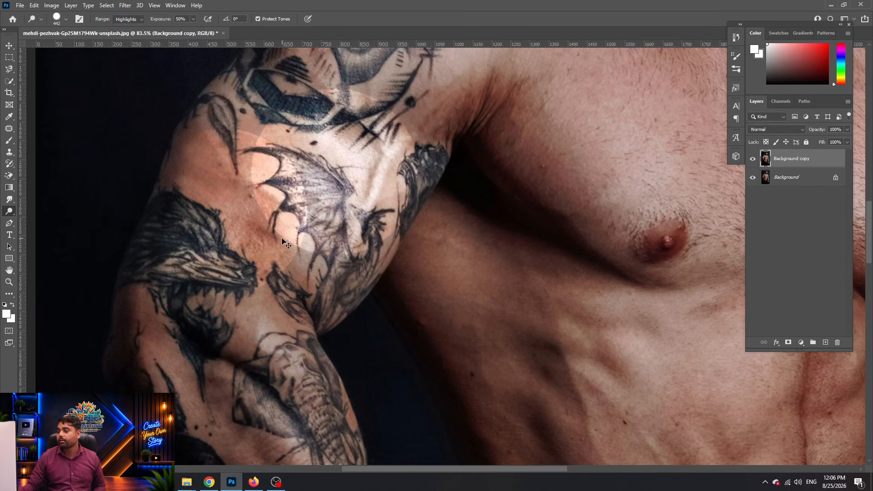
key(ctrl+z)
key(ctrl+z)
- Set the Dodge tool to the Midtones range, 52% exposure and a 260 px brush
scroll(299, 220, down, 9)
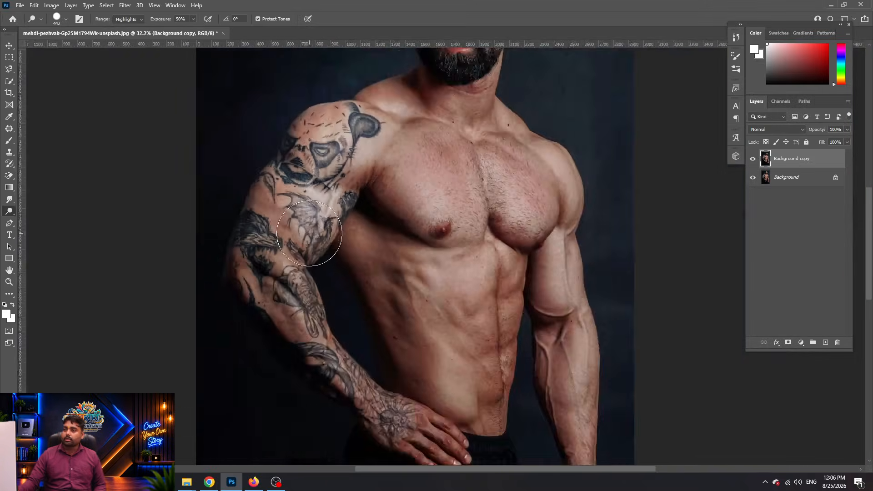
scroll(309, 233, down, 2)
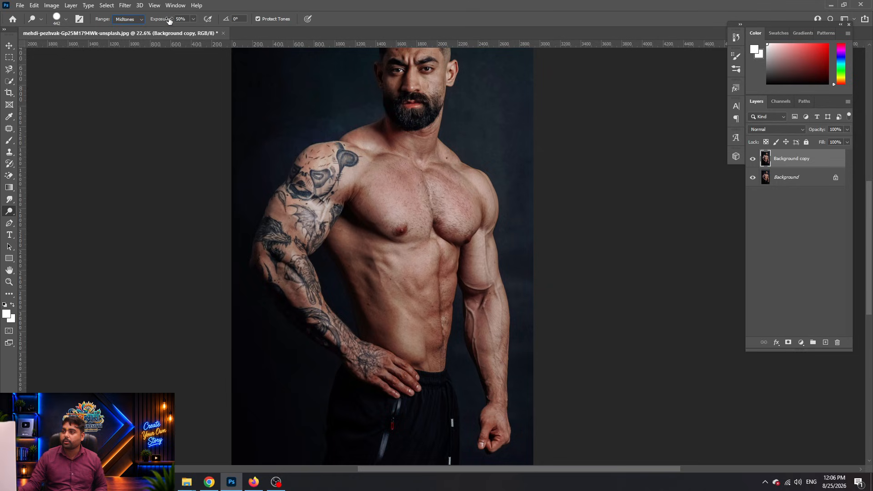
alt+drag(299, 174, 330, 185)
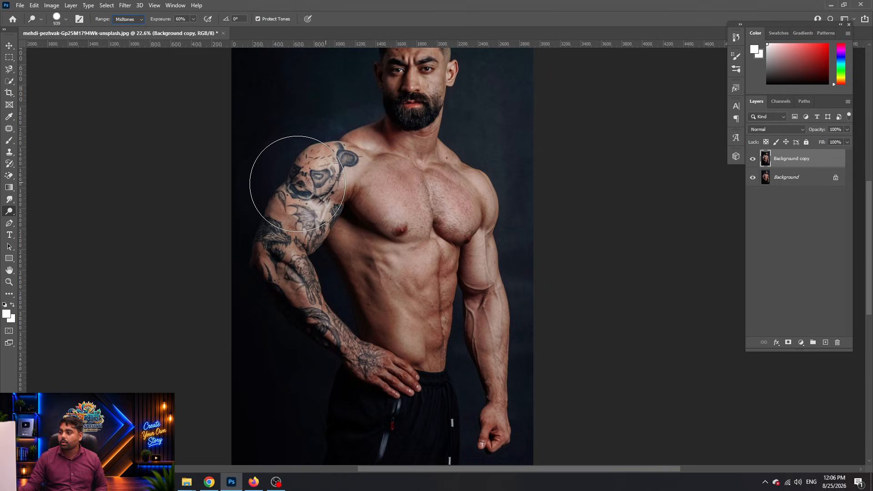
scroll(297, 183, up, 9)
right_click(281, 208)
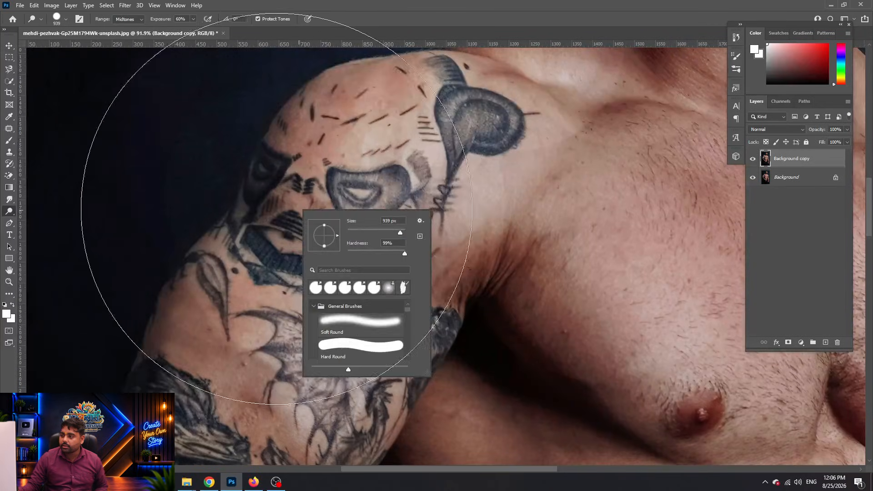
alt+drag(280, 176, 245, 177)
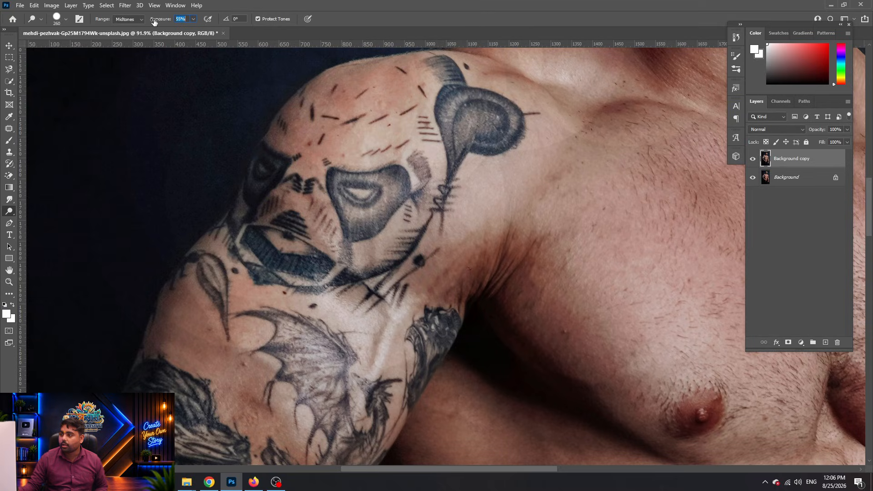
- Lighten the midtones of the tattooed shoulder and upper arm with Dodge strokes
click(273, 175)
click(227, 227)
click(196, 272)
click(179, 320)
drag(217, 321, 347, 170)
click(313, 135)
mouse_move(290, 235)
mouse_down()
mouse_move(289, 298)
mouse_move(315, 366)
mouse_move(378, 388)
mouse_up()
- Extend the Dodge strokes over the tattooed forearm and back up the arm
scroll(383, 369, down, 5)
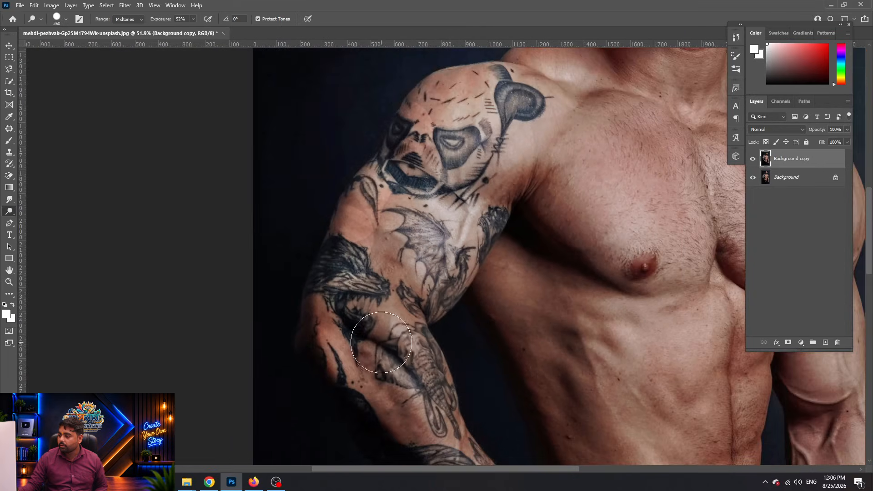
mouse_move(437, 311)
mouse_down()
mouse_move(436, 379)
mouse_move(478, 425)
mouse_move(513, 437)
mouse_up()
mouse_move(406, 300)
mouse_down()
mouse_move(431, 217)
mouse_move(499, 165)
mouse_up()
scroll(448, 178, down, 3)
mouse_move(449, 178)
mouse_down()
mouse_move(432, 125)
mouse_move(379, 219)
mouse_move(383, 263)
mouse_up()
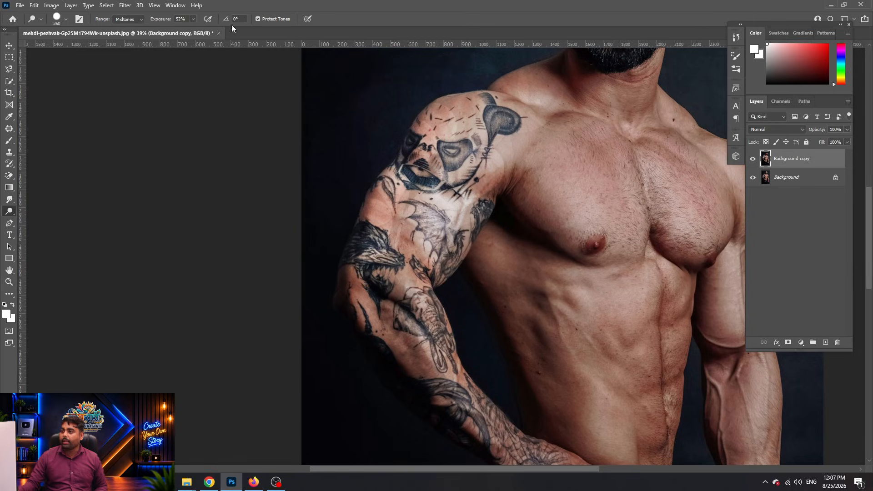
- Try a 30° brush angle for the Dodge tool and set it back to 0°
drag(225, 19, 232, 22)
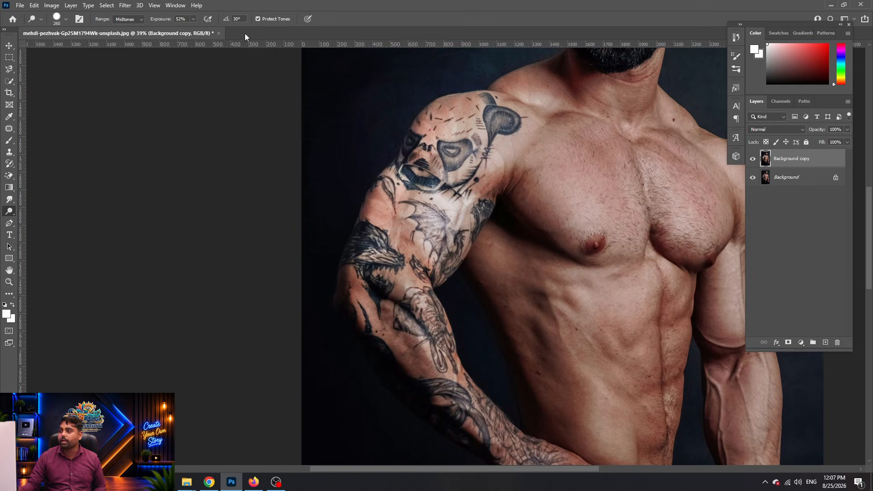
key(ctrl+z)
click(240, 19)
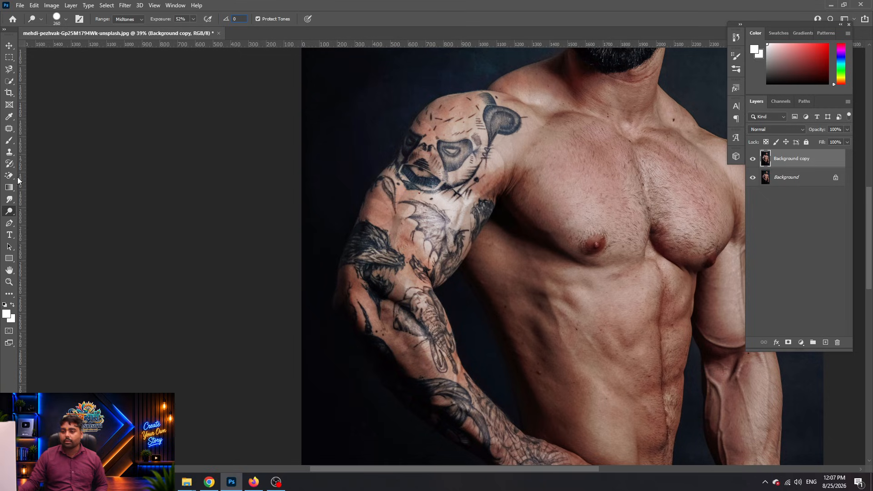
- Switch to the Burn tool and bring the chest and both arms into view
right_click(14, 210)
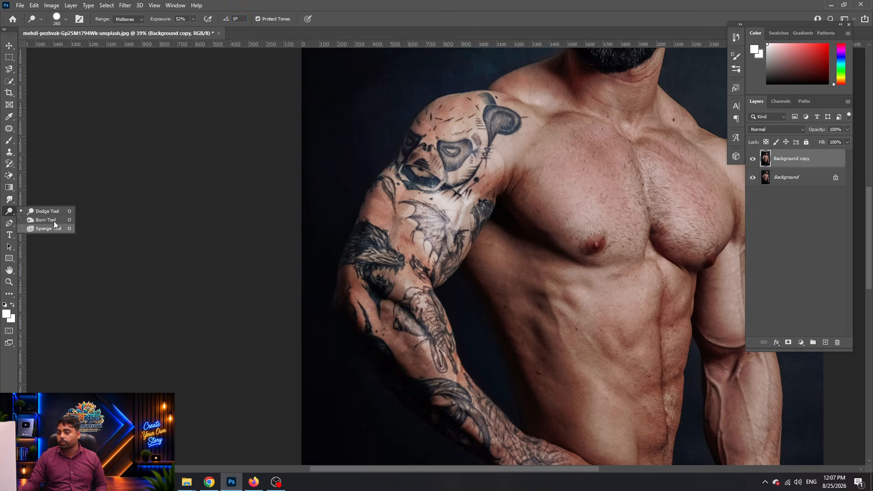
click(53, 220)
scroll(397, 242, up, 3)
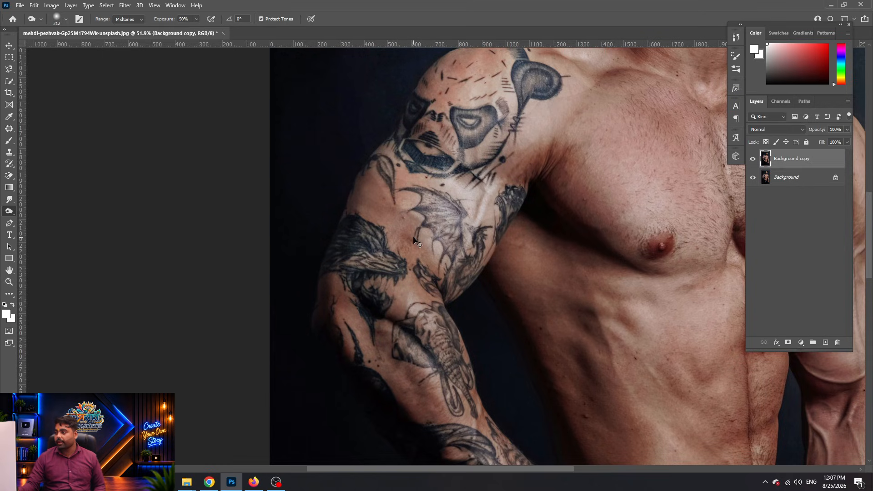
drag(480, 216, 198, 222)
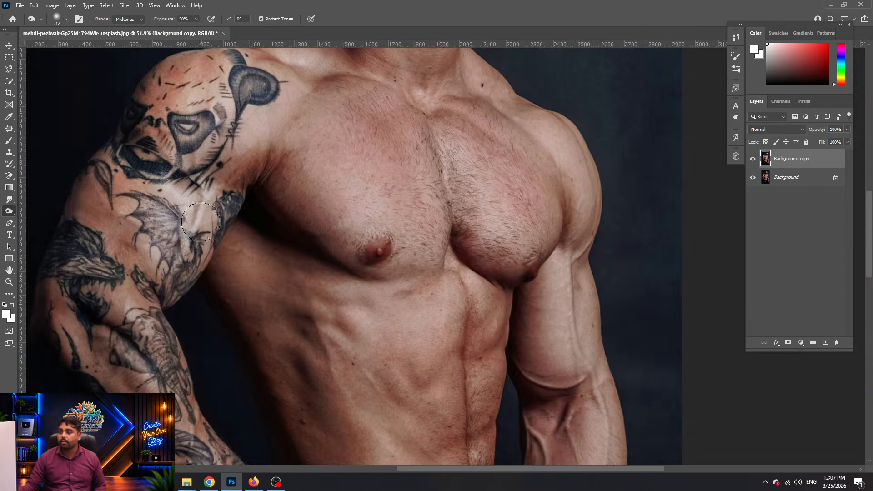
- Select the Burn tool and enlarge its brush to 640 px over the tattooed upper arm
right_click(9, 212)
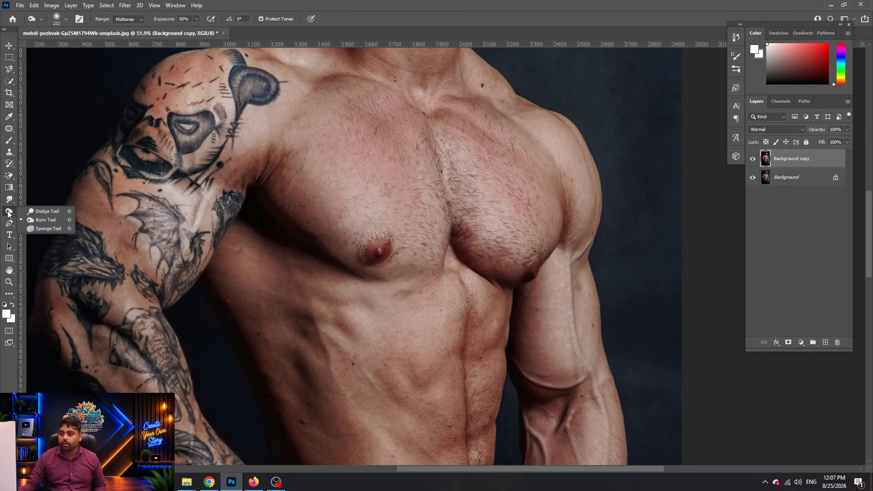
click(53, 216)
click(205, 212)
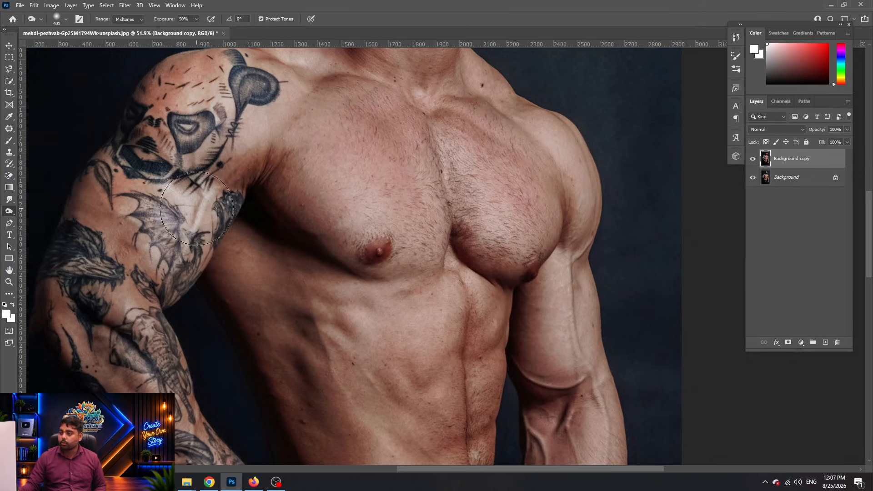
drag(228, 233, 242, 227)
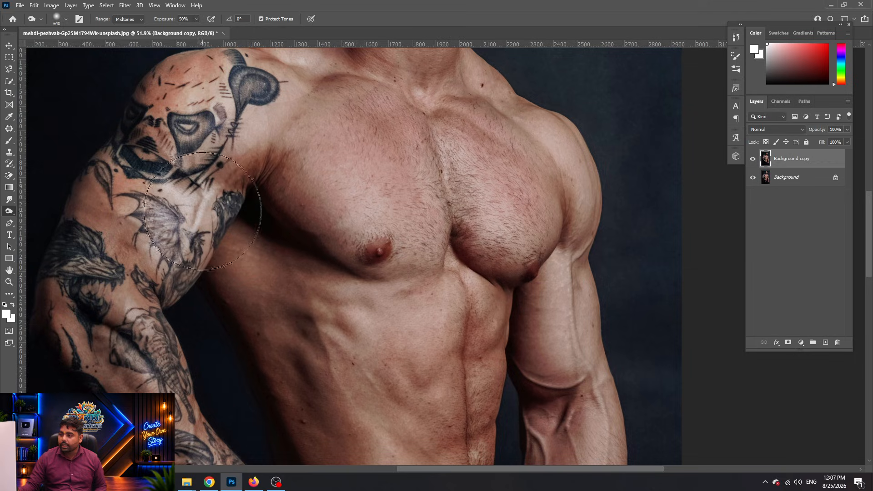
key(ctrl+z)
drag(243, 143, 204, 222)
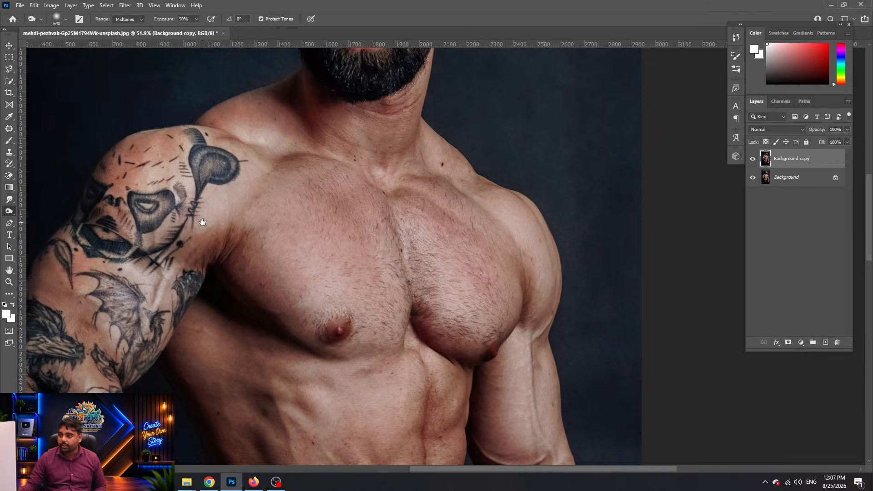
- Switch to the Move tool and the Brush tool and return to the Burn tool
key(v)
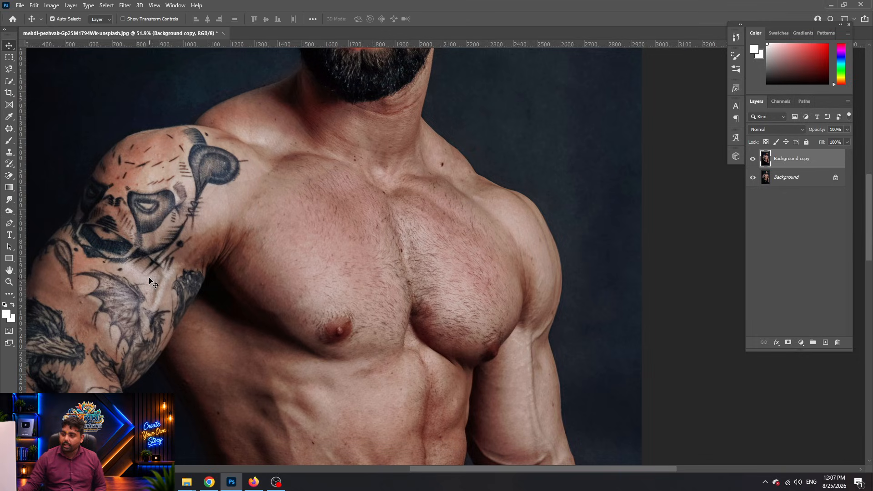
key(b)
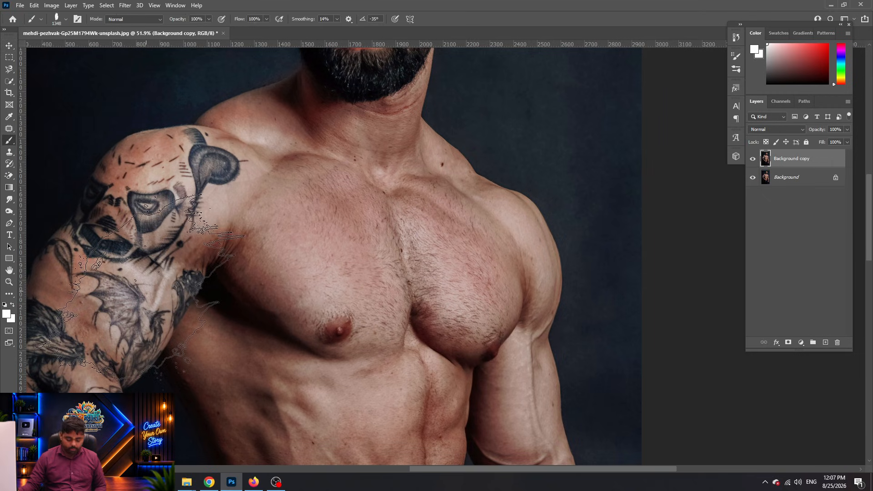
key(o)
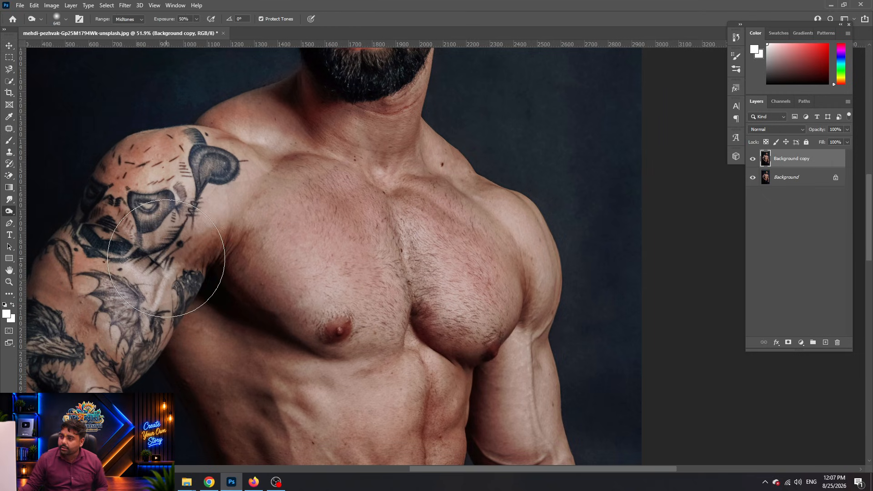
- Reselect the Burn tool with the Midtones range and set its exposure to 75%
scroll(177, 172, up, 8)
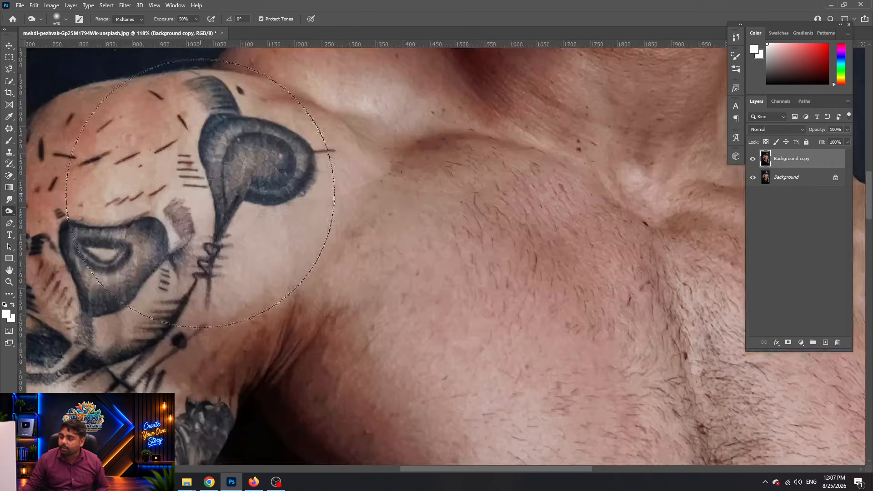
drag(203, 185, 384, 121)
scroll(396, 195, down, 4)
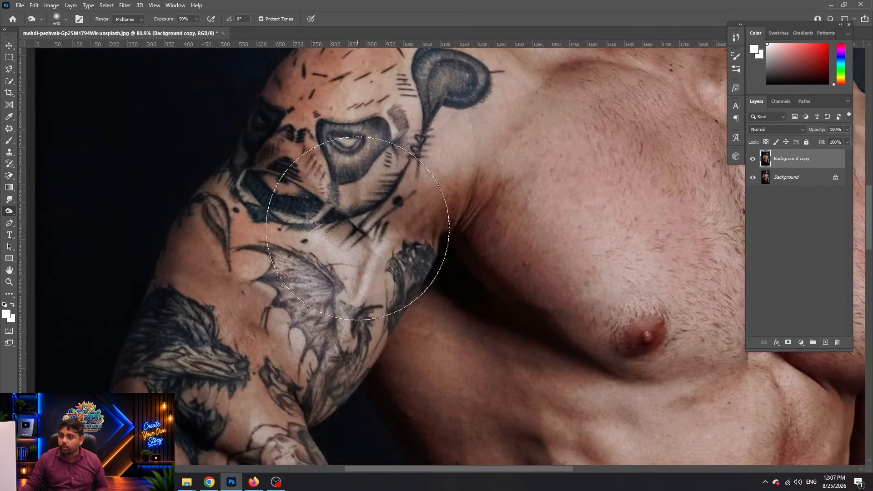
right_click(10, 213)
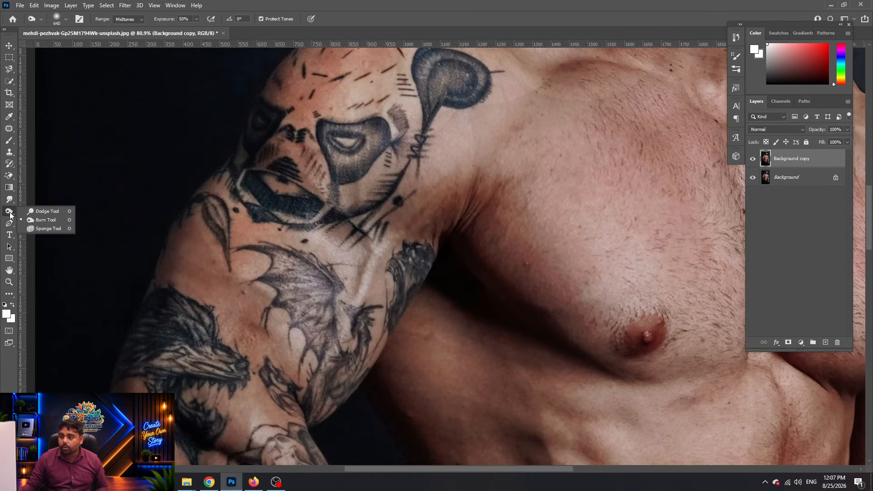
click(46, 220)
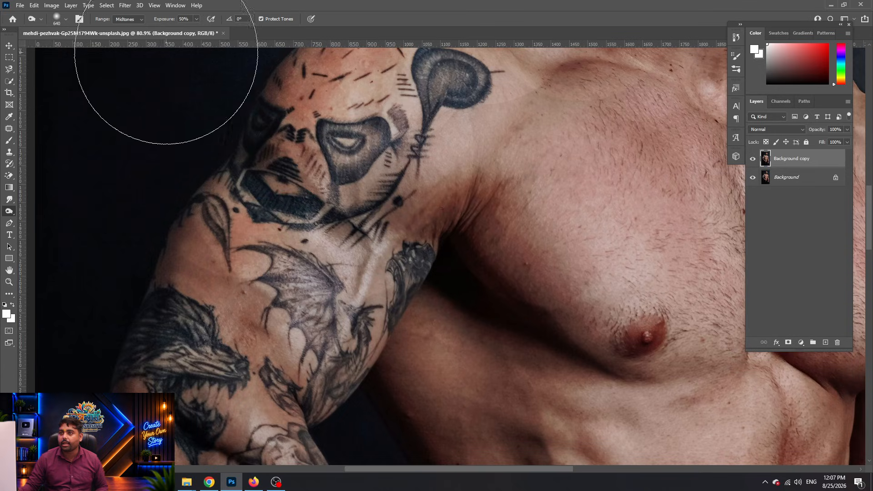
click(63, 22)
click(100, 22)
click(142, 20)
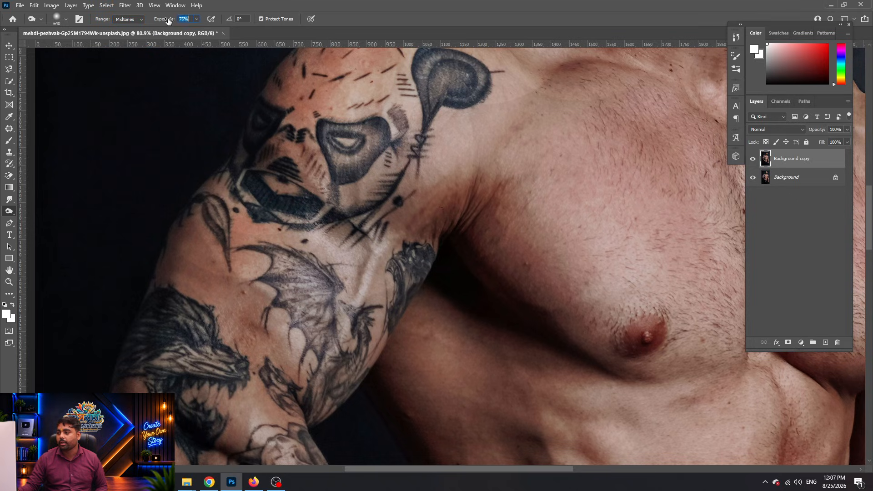
- Examine the chest, abdomen and both arms up close and in the full figure
drag(432, 335, 213, 162)
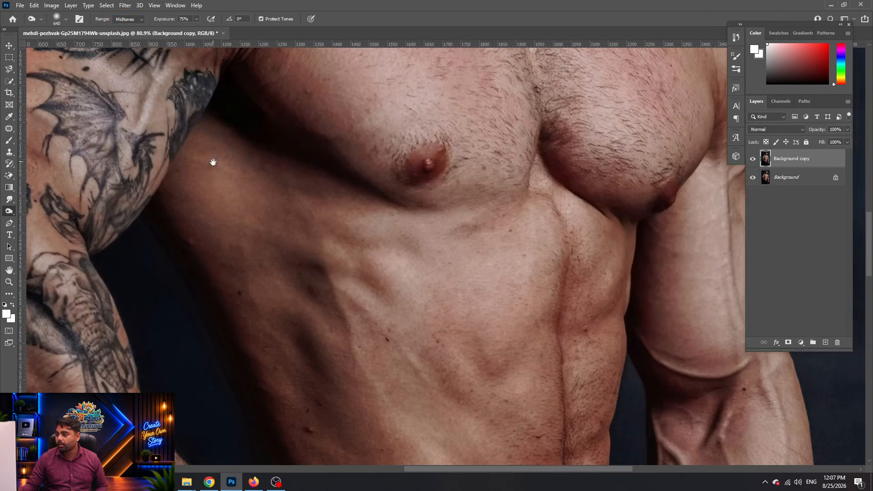
scroll(417, 174, down, 1)
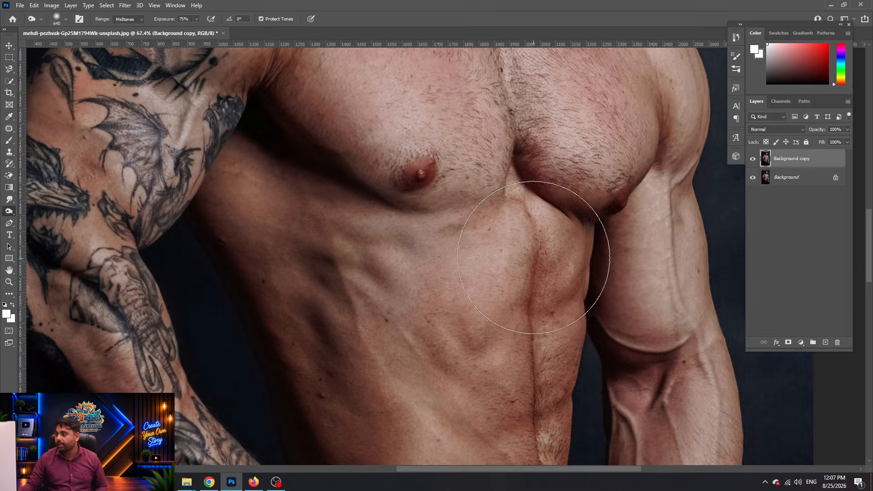
scroll(560, 263, down, 4)
scroll(528, 147, up, 2)
drag(501, 108, 340, 221)
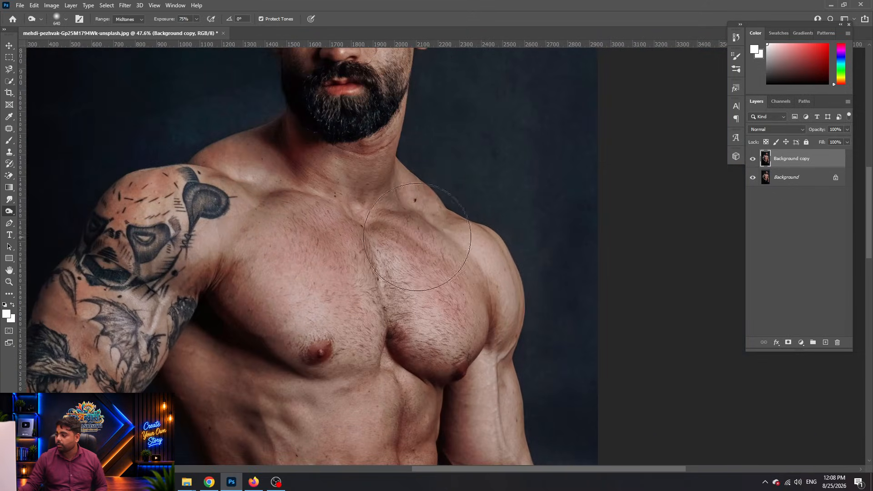
drag(472, 338, 402, 98)
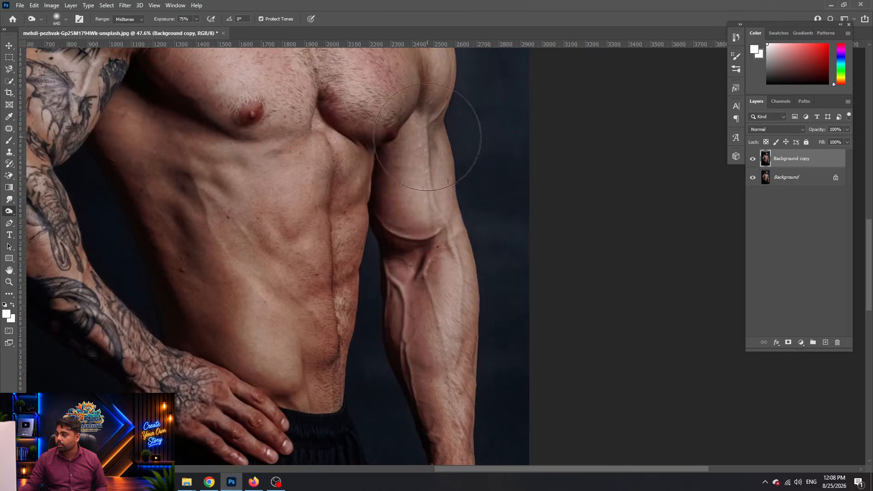
scroll(331, 213, down, 2)
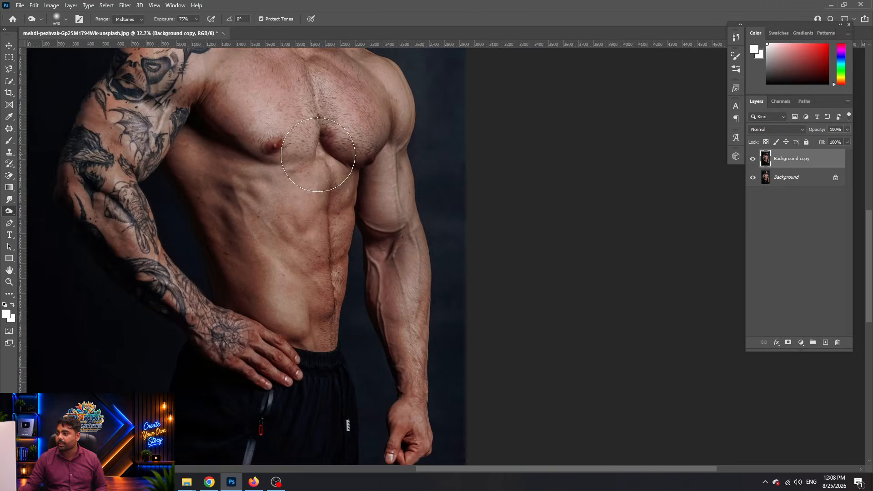
scroll(329, 254, down, 3)
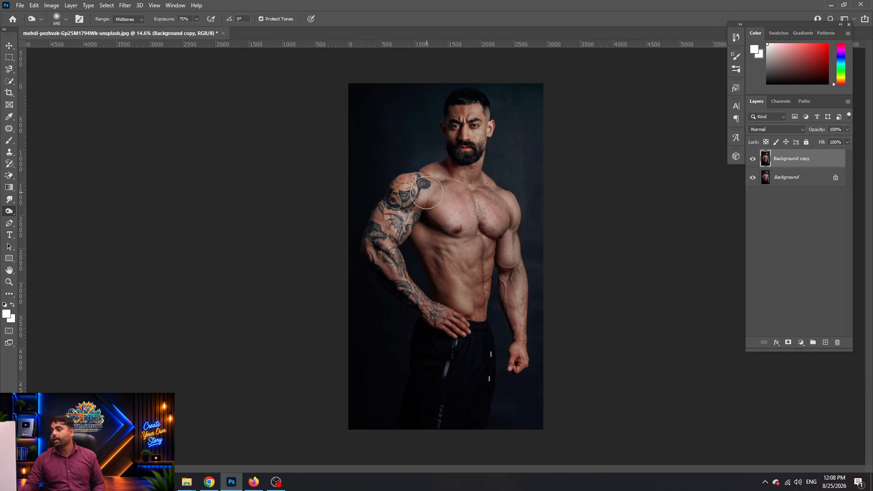
- Reduce the Burn tool's brush to 143 px over the man's ear
scroll(496, 78, up, 8)
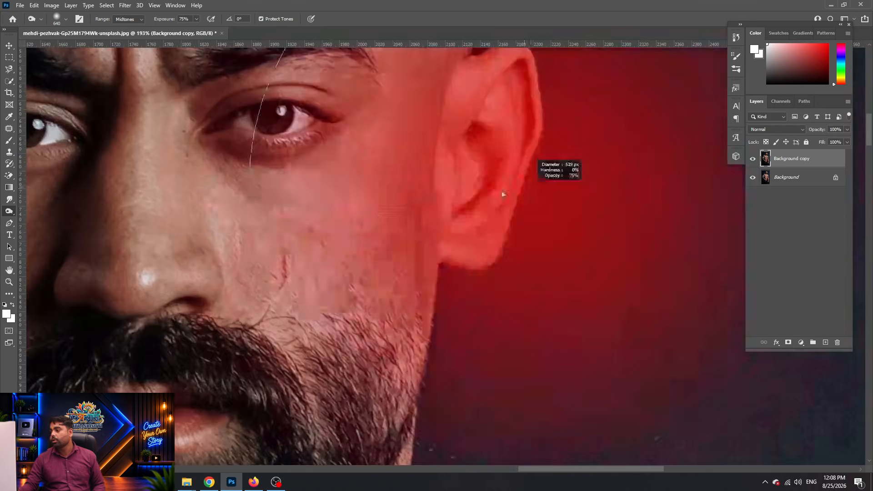
mouse_move(503, 194)
alt+mouse_down()
mouse_move(248, 216)
mouse_move(384, 223)
alt+mouse_up()
drag(489, 160, 311, 240)
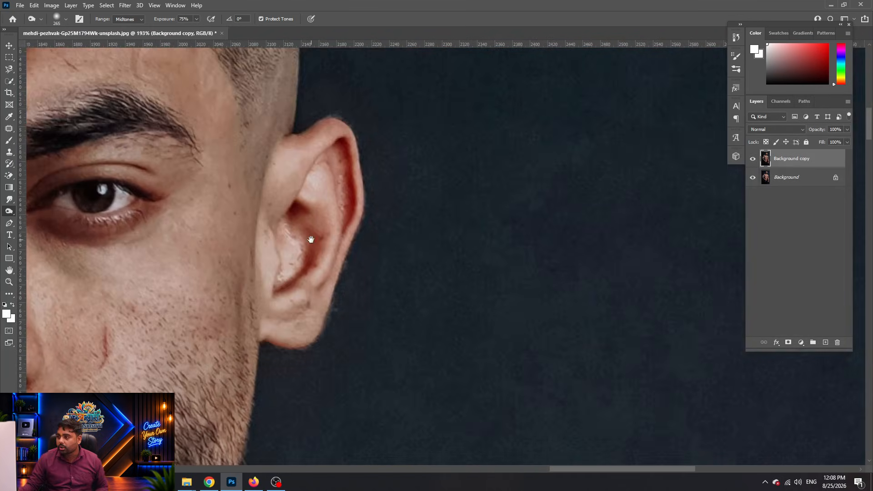
mouse_move(282, 212)
alt+mouse_down()
mouse_move(231, 220)
mouse_move(306, 322)
mouse_move(335, 231)
mouse_move(315, 172)
mouse_move(279, 221)
mouse_move(281, 350)
alt+mouse_up()
scroll(405, 220, down, 8)
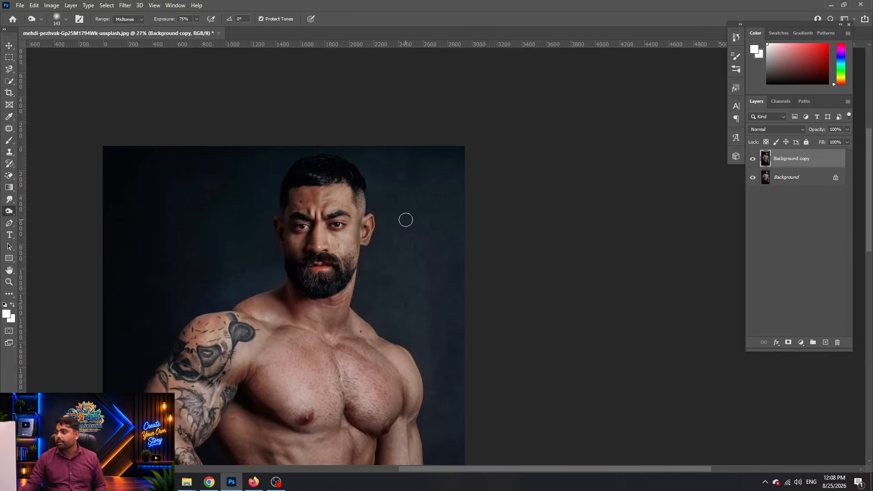
scroll(405, 220, down, 2)
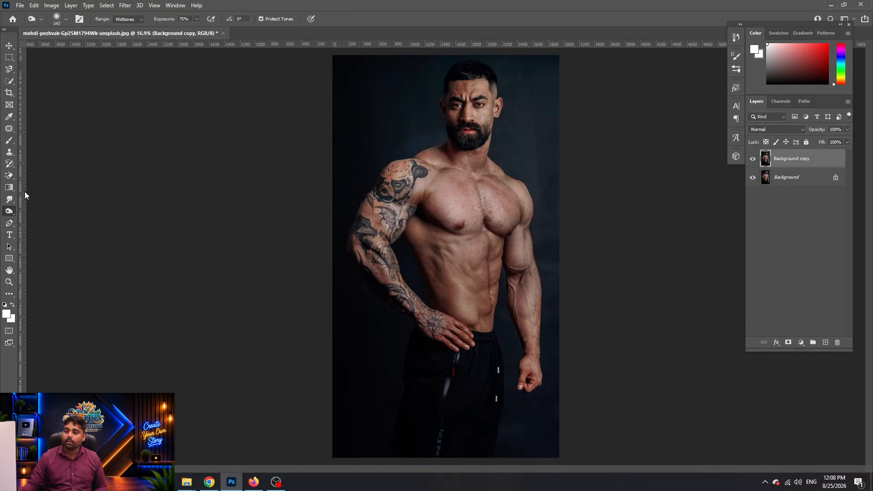
- Select the Sponge tool and set its mode to Saturate
right_click(9, 211)
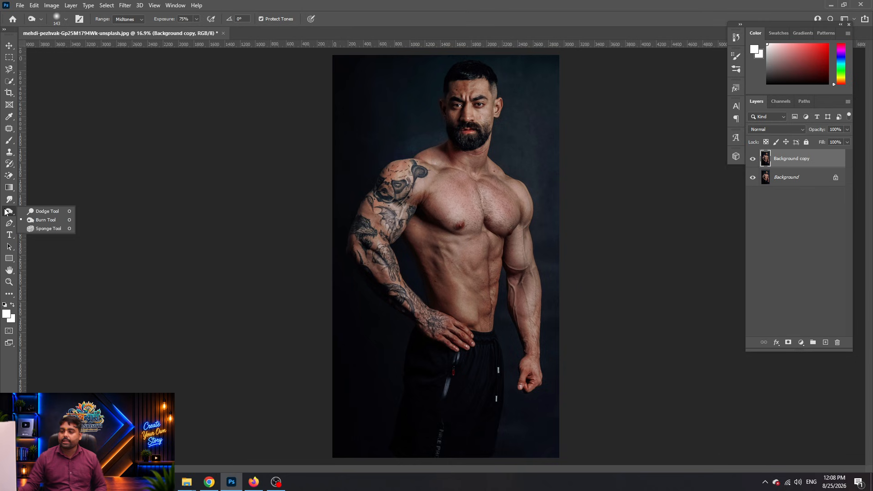
click(48, 229)
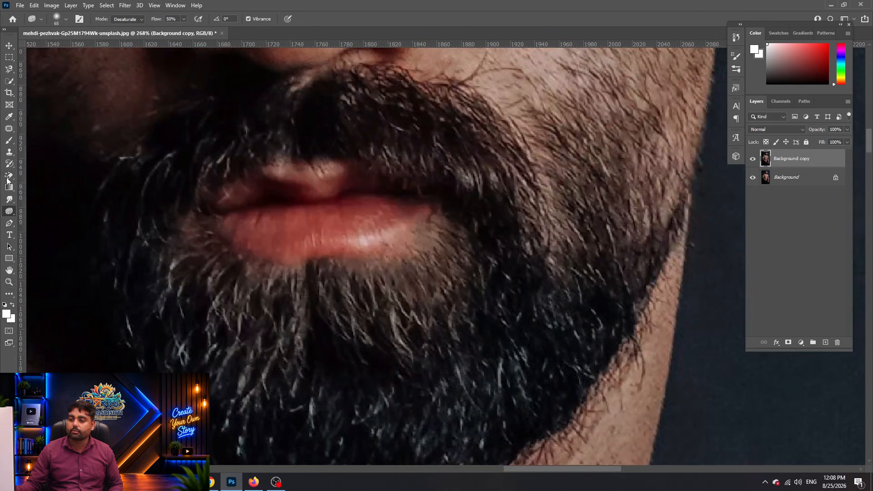
right_click(9, 211)
click(50, 230)
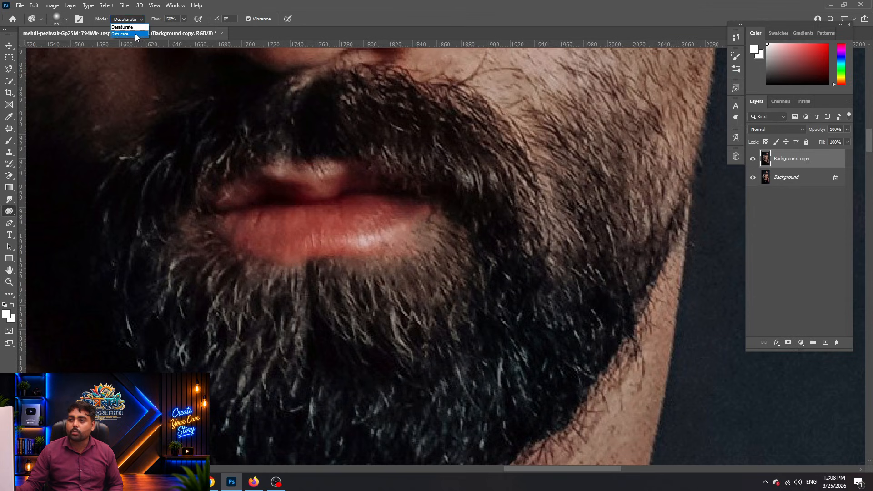
click(134, 32)
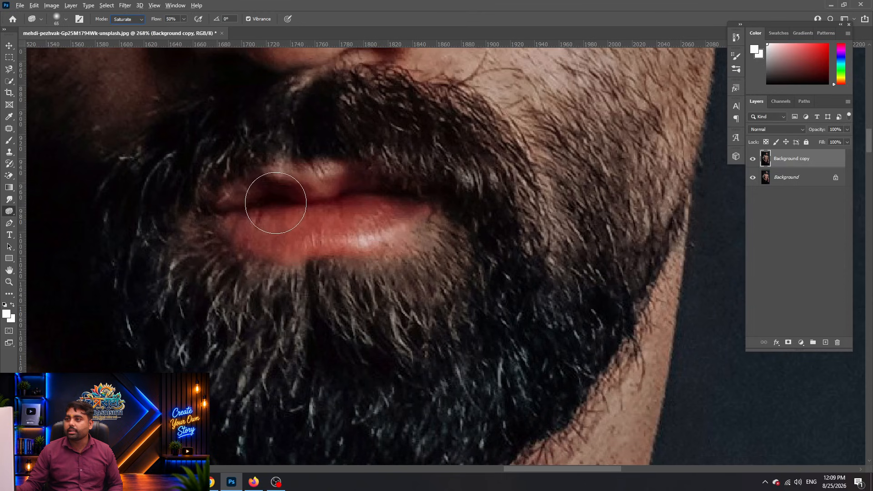
- Set the Sponge flow to 62%, saturate the lips and undo the last stroke
drag(158, 20, 164, 20)
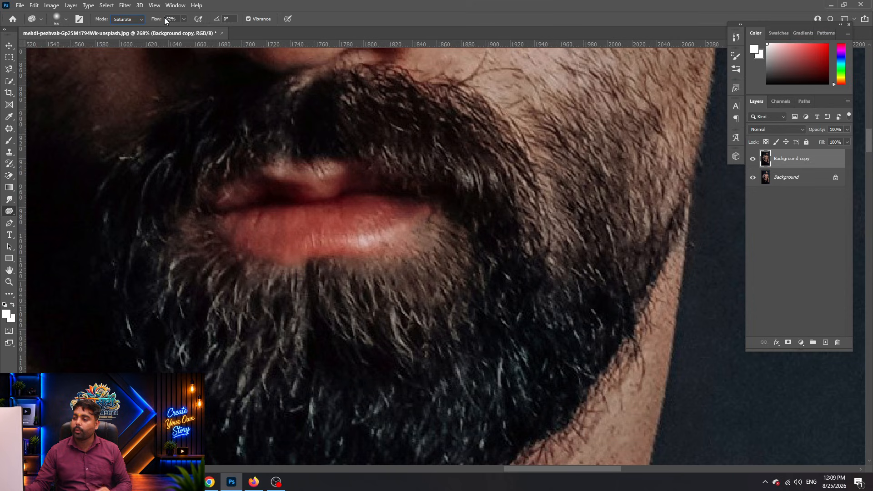
mouse_move(276, 232)
mouse_down()
mouse_move(251, 226)
mouse_move(384, 215)
mouse_move(372, 197)
mouse_move(288, 185)
mouse_move(228, 196)
mouse_move(330, 232)
mouse_move(405, 199)
mouse_move(409, 218)
mouse_up()
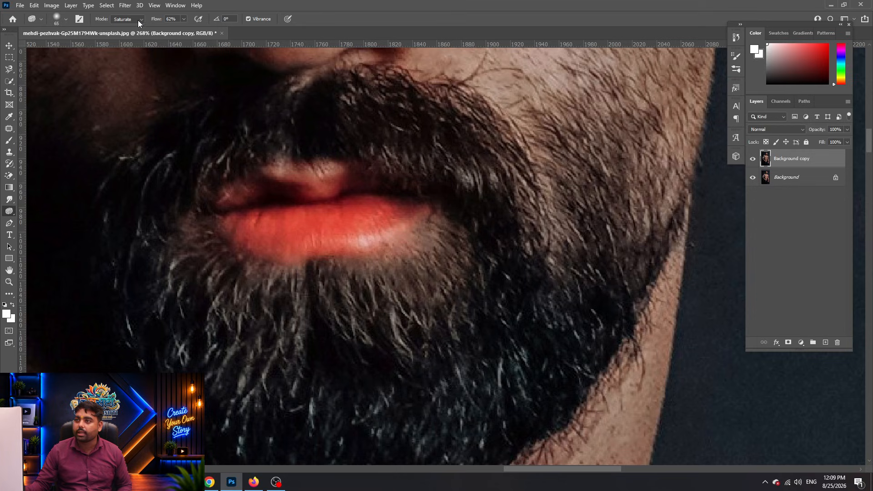
click(132, 35)
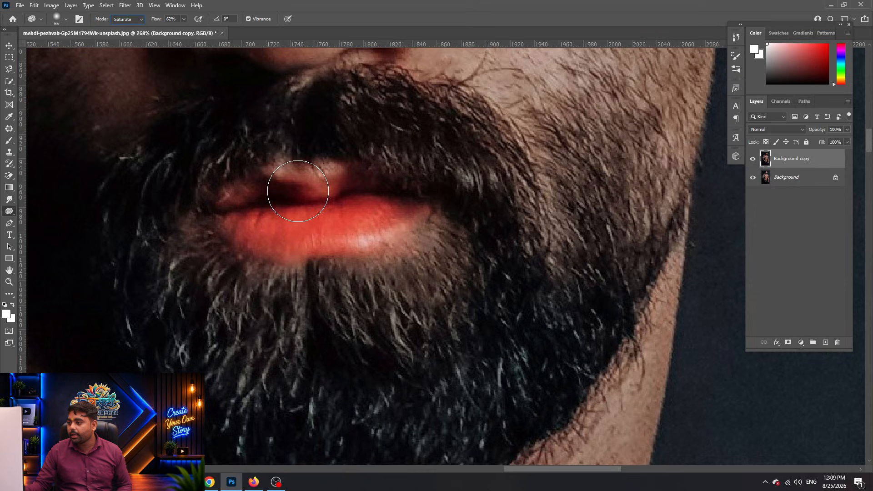
key(ctrl+z)
- Lower the Sponge flow to 36% and intensify the ear's color with Saturate strokes
drag(355, 154, 312, 347)
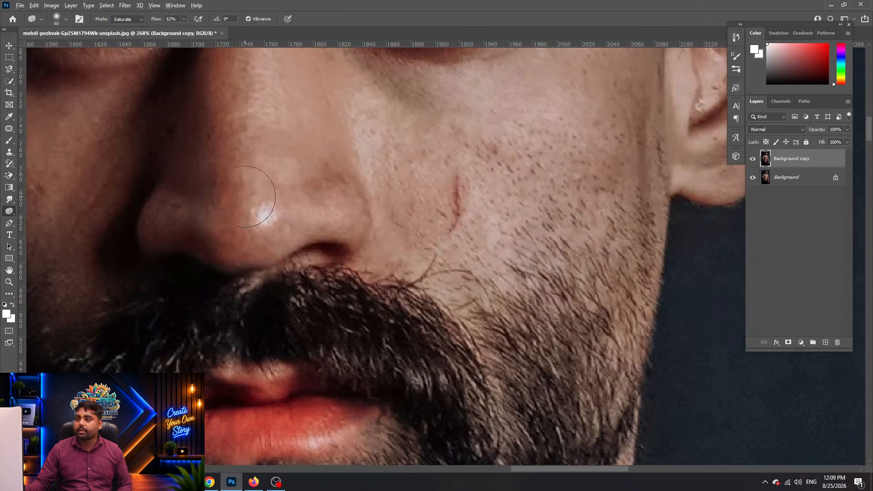
scroll(252, 204, down, 3)
drag(148, 20, 145, 19)
drag(404, 125, 113, 250)
mouse_move(312, 136)
mouse_down()
mouse_move(336, 153)
mouse_move(332, 198)
mouse_up()
mouse_move(320, 145)
mouse_down()
mouse_move(291, 162)
mouse_move(309, 168)
mouse_move(308, 147)
mouse_move(342, 112)
mouse_move(360, 123)
mouse_move(359, 235)
mouse_move(320, 321)
mouse_move(384, 195)
mouse_move(333, 109)
mouse_move(372, 122)
mouse_move(374, 212)
mouse_up()
scroll(417, 152, down, 5)
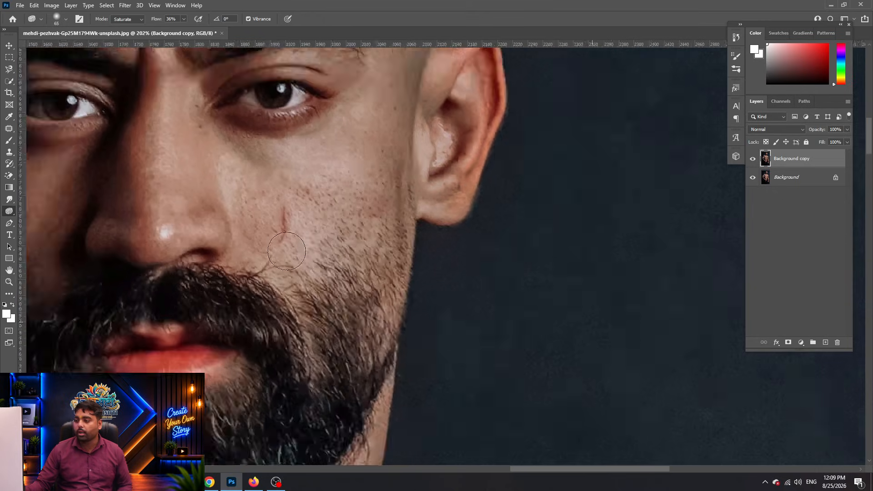
- Set the Sponge tool to Desaturate with 49% flow and mute the color of the lips
scroll(279, 295, up, 6)
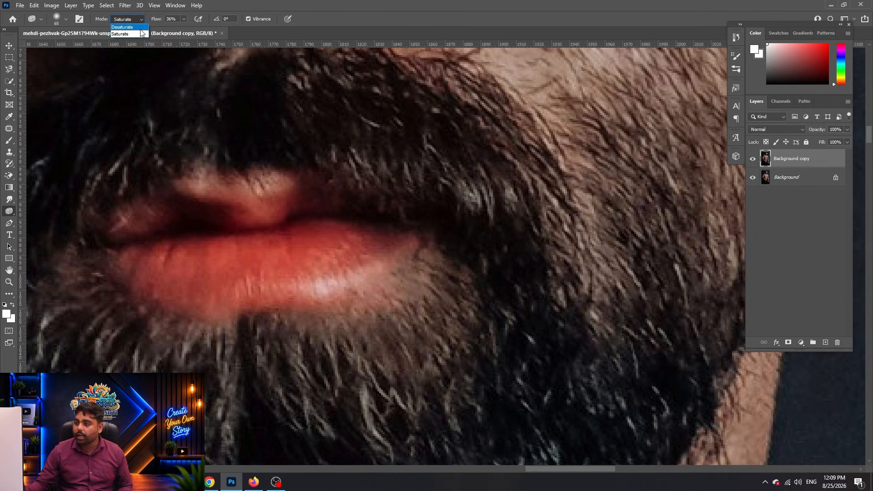
click(136, 28)
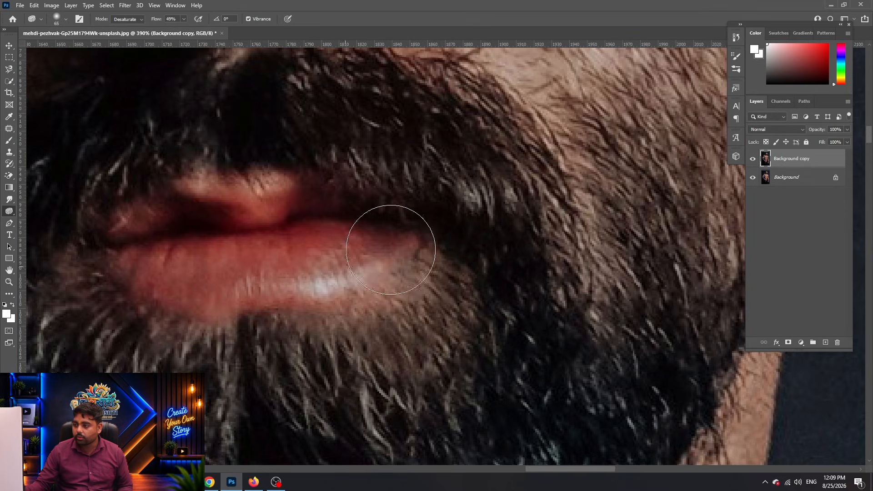
scroll(343, 194, down, 8)
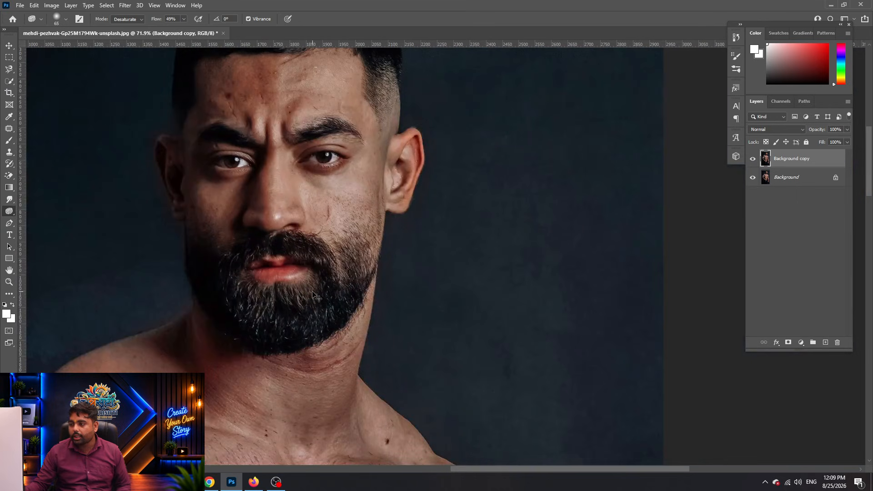
scroll(275, 280, down, 3)
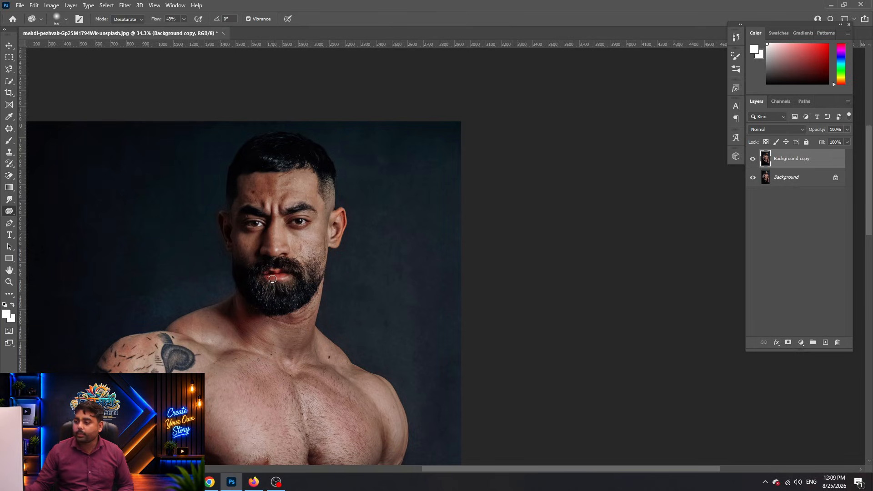
- Enlarge the Sponge brush to 84 px over the drop-shaped shoulder tattoo
scroll(269, 289, down, 2)
scroll(287, 325, up, 7)
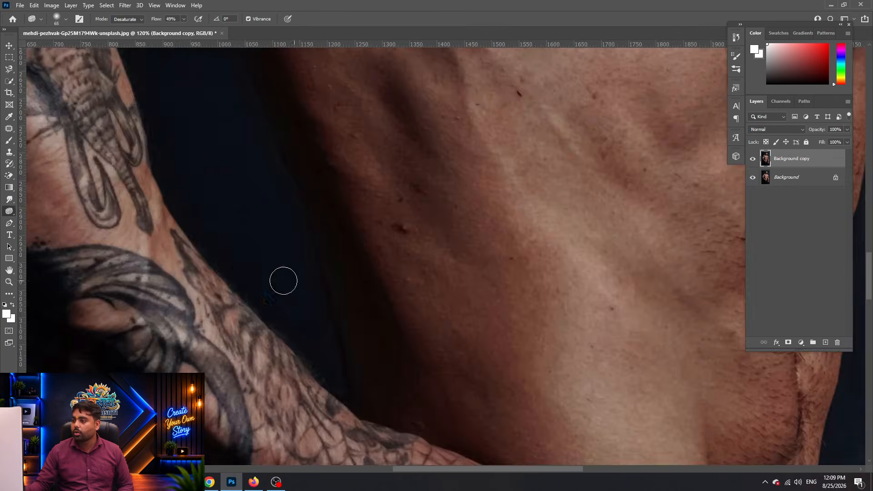
drag(283, 281, 291, 329)
scroll(292, 329, down, 2)
drag(296, 238, 56, 396)
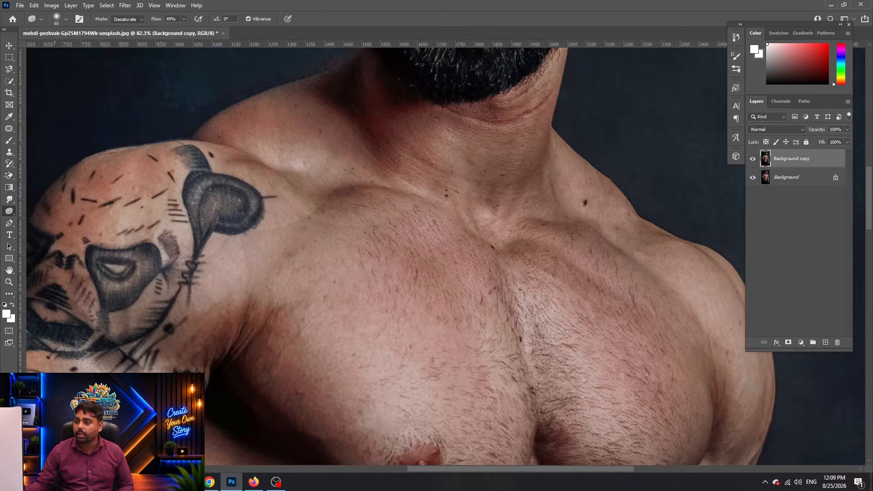
alt+right_click(215, 188)
scroll(228, 245, up, 2)
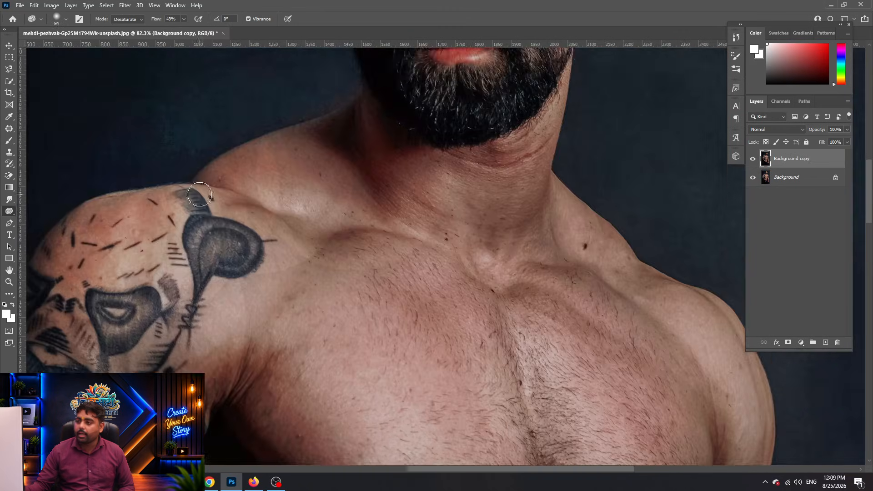
scroll(228, 266, up, 3)
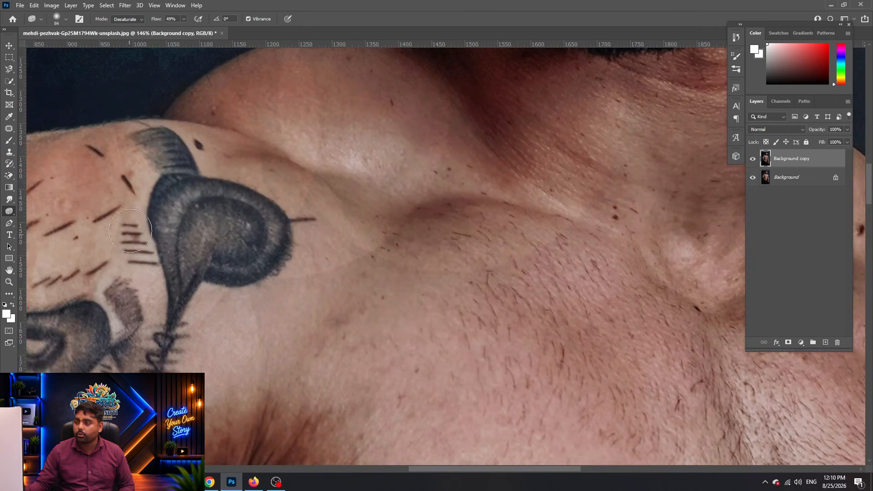
- Set the Sponge mode to Saturate and intensify the color of the drop-shaped shoulder tattoo and the skin around it
click(140, 16)
click(136, 32)
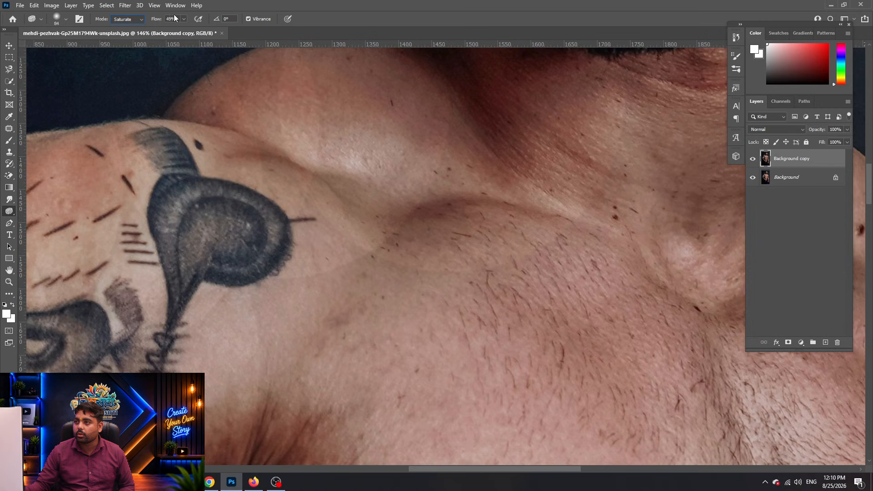
mouse_move(186, 212)
mouse_down()
mouse_move(236, 204)
mouse_move(166, 248)
mouse_move(160, 308)
mouse_move(185, 208)
mouse_move(235, 256)
mouse_move(182, 262)
mouse_move(268, 242)
mouse_move(218, 210)
mouse_move(168, 332)
mouse_move(135, 376)
mouse_move(234, 288)
mouse_move(216, 247)
mouse_move(181, 248)
mouse_move(223, 299)
mouse_move(170, 351)
mouse_move(183, 342)
mouse_move(194, 257)
mouse_move(238, 289)
mouse_move(212, 249)
mouse_move(179, 300)
mouse_move(254, 286)
mouse_move(203, 305)
mouse_move(238, 247)
mouse_move(200, 317)
mouse_move(285, 325)
mouse_move(262, 310)
mouse_move(400, 211)
mouse_move(405, 239)
mouse_move(436, 123)
mouse_up()
scroll(207, 317, down, 1)
scroll(202, 305, up, 3)
scroll(411, 222, down, 2)
mouse_move(315, 320)
mouse_down()
mouse_move(322, 286)
mouse_move(298, 273)
mouse_move(291, 289)
mouse_move(286, 270)
mouse_up()
key(v)
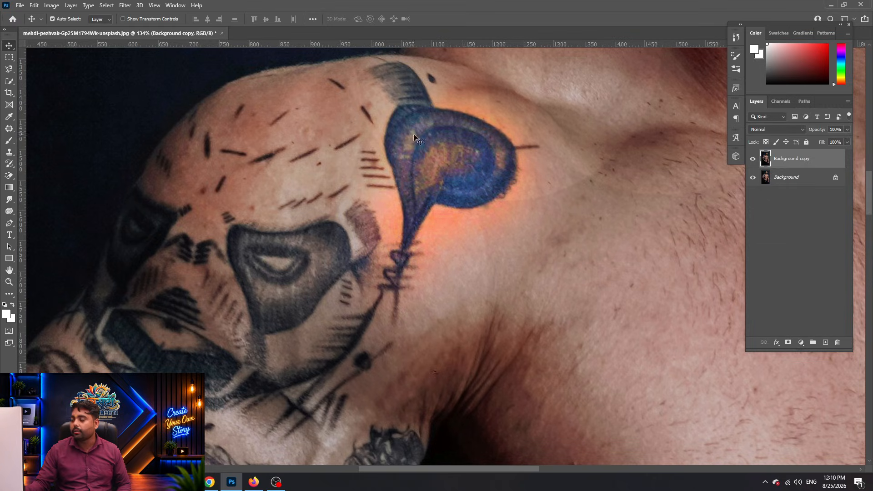
scroll(400, 222, down, 5)
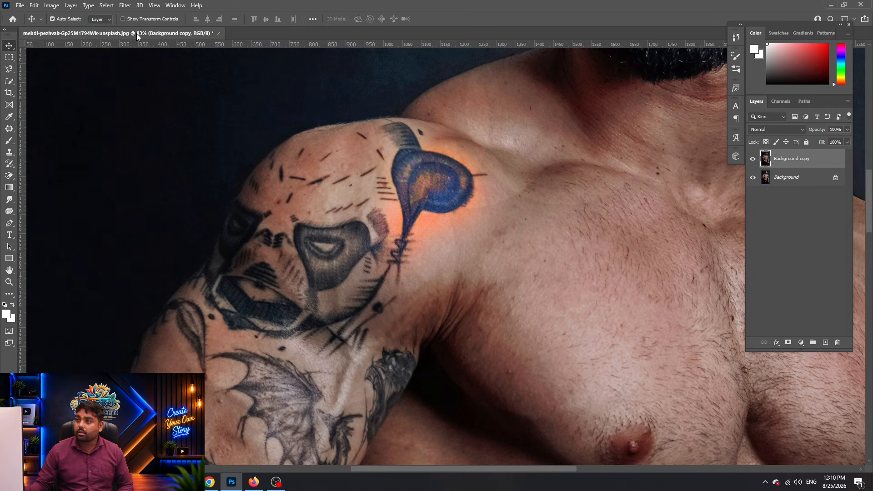
- Reselect the Sponge tool and set it to Saturate mode with 54% flow
key(o)
click(143, 18)
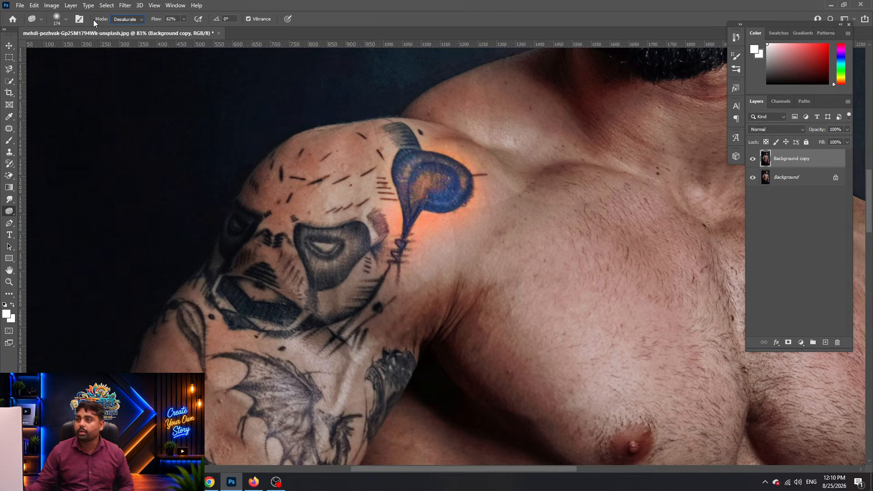
click(140, 33)
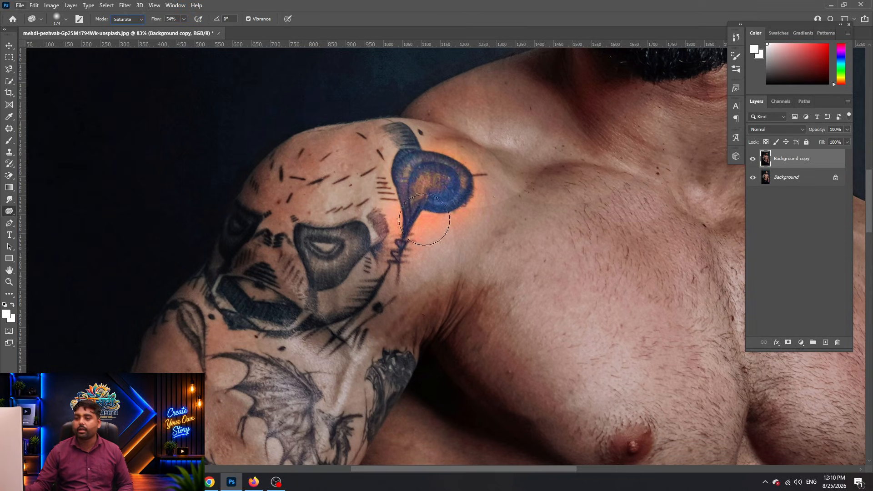
drag(475, 246, 249, 203)
scroll(195, 210, down, 3)
- Brush over the face tattoo on the upper arm with the Dodge tool at Midtones range and 52% exposure to lighten it
right_click(10, 211)
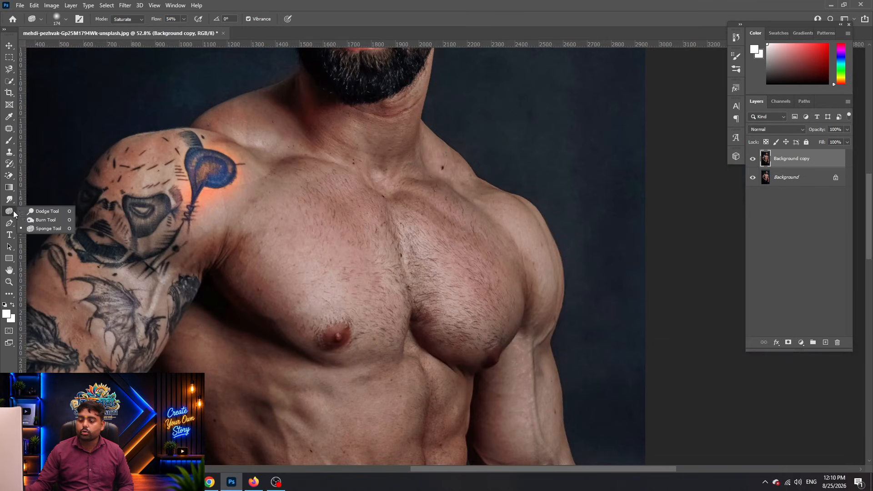
click(48, 211)
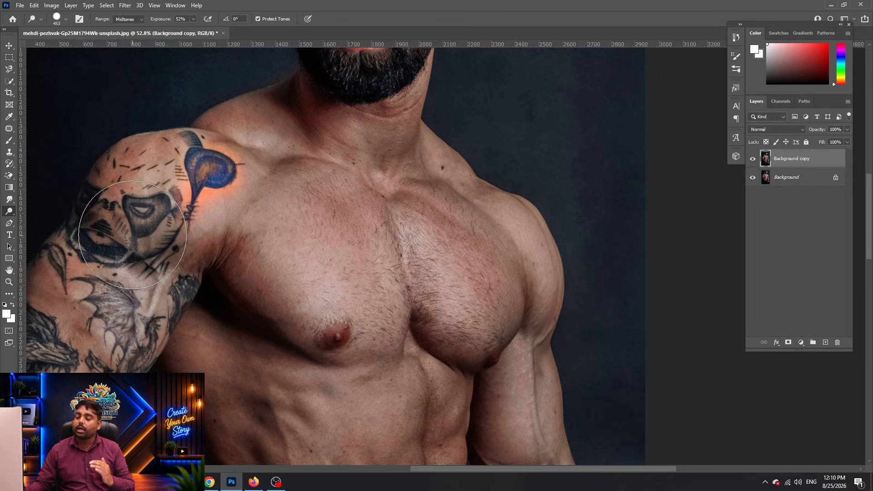
drag(140, 204, 127, 260)
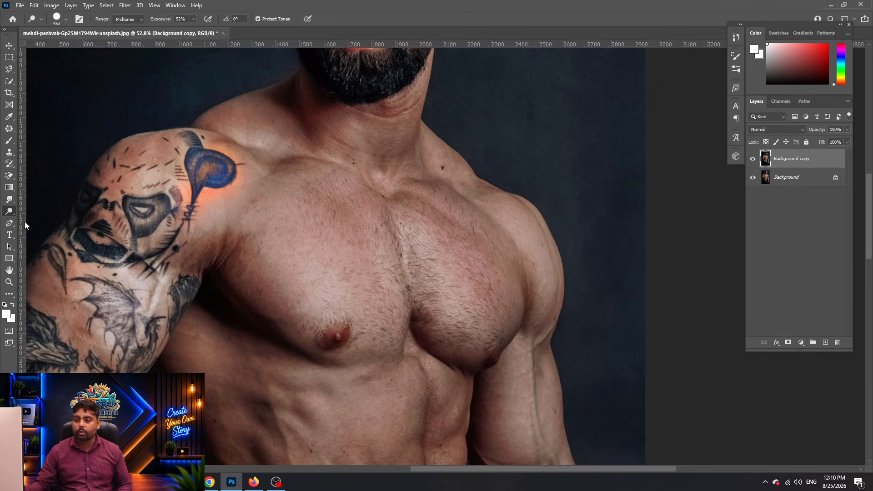
- Select the Burn tool and enlarge its soft brush to 668 px
right_click(9, 212)
click(44, 220)
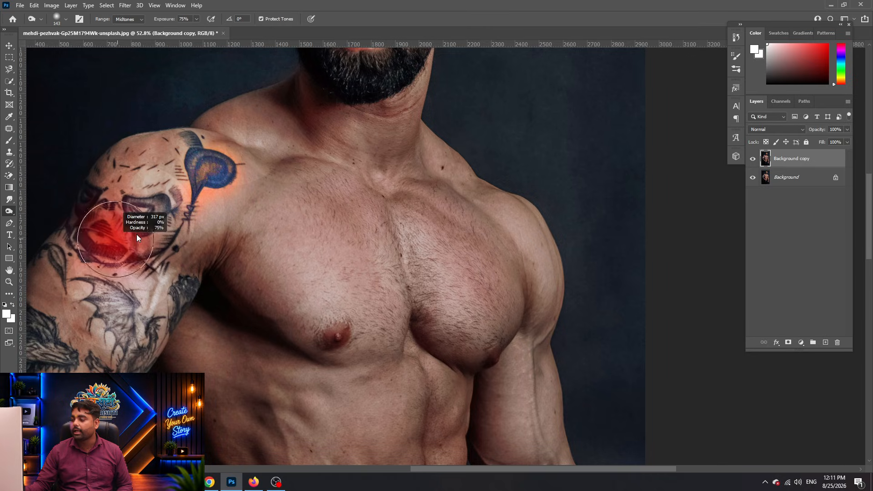
mouse_move(346, 191)
mouse_down()
mouse_move(264, 166)
mouse_move(257, 150)
mouse_up()
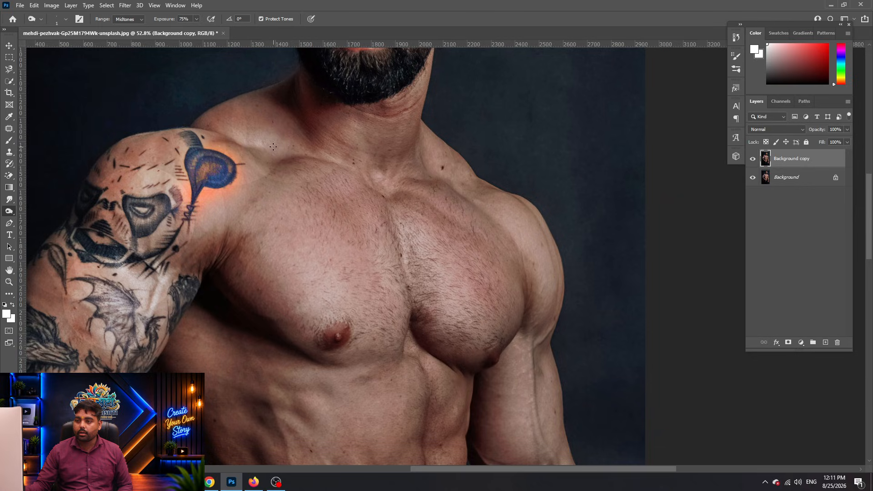
right_click(13, 213)
click(35, 220)
drag(239, 215, 265, 215)
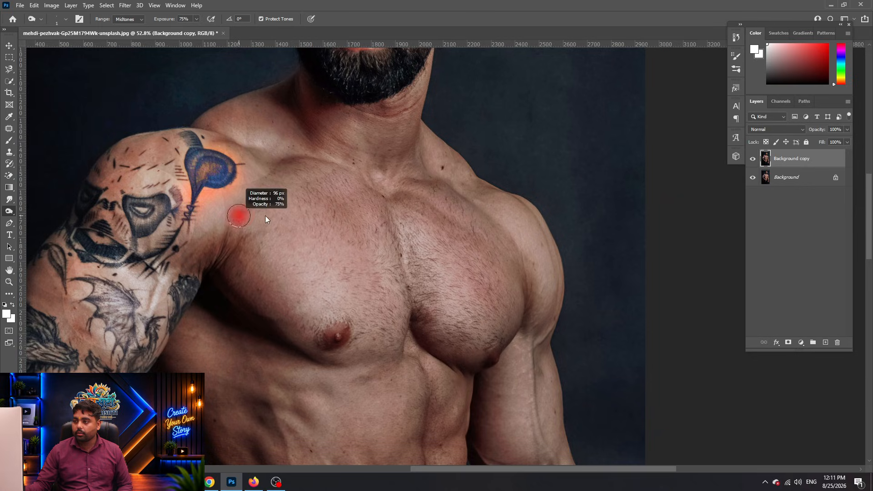
drag(254, 182, 302, 190)
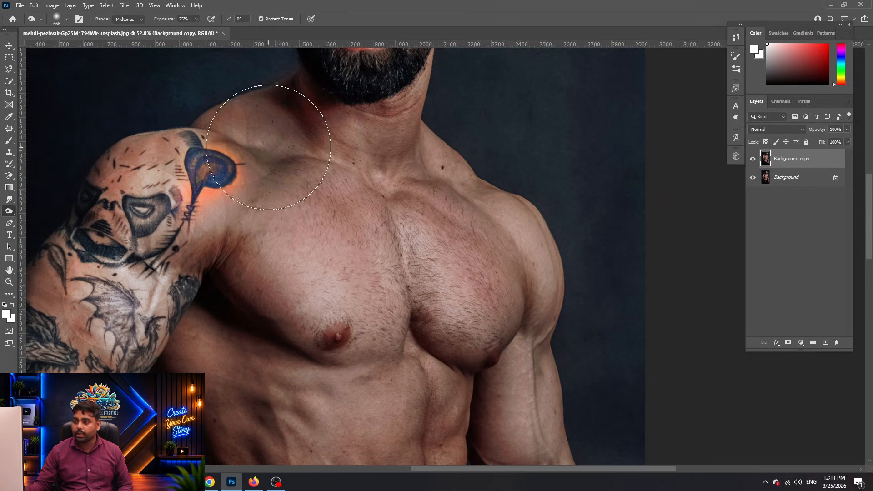
- Darken the shoulder and upper-arm tattoos with Burn dabs at Midtones range and 75% exposure
click(176, 210)
click(147, 196)
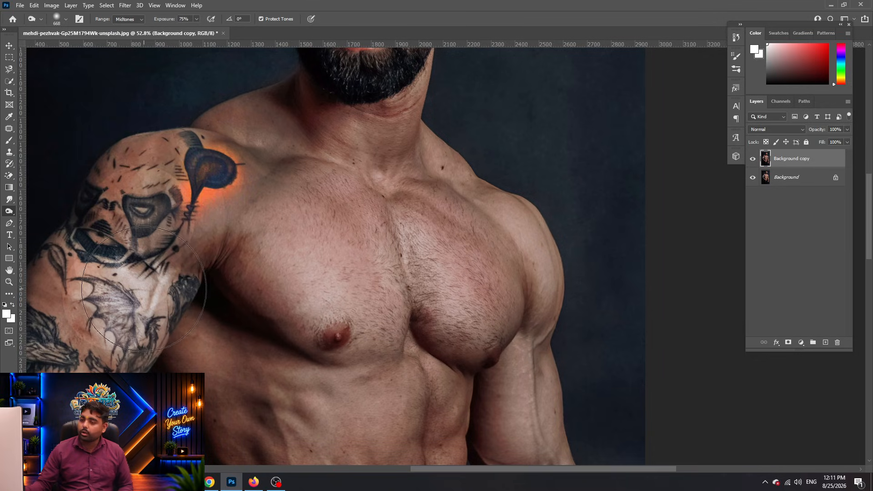
click(143, 286)
scroll(144, 288, down, 1)
scroll(143, 288, down, 1)
- Select the Sponge tool again, keep its mode on Saturate and set the flow to 68%
right_click(9, 211)
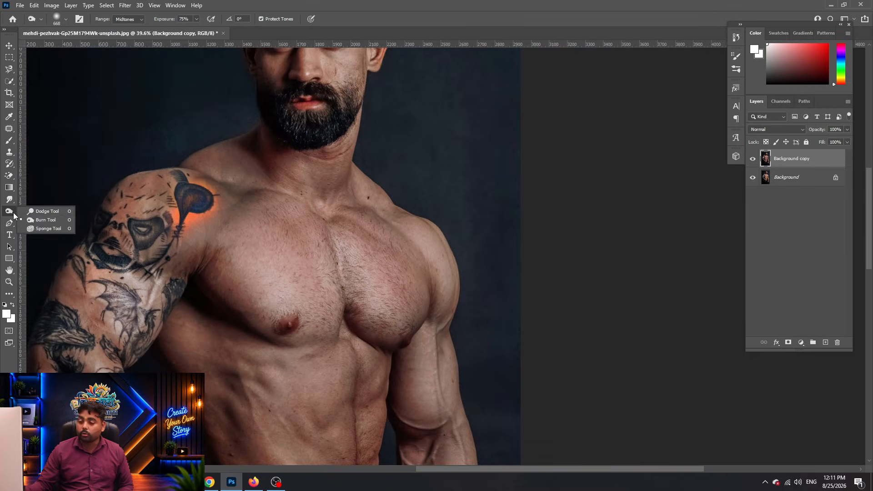
click(52, 229)
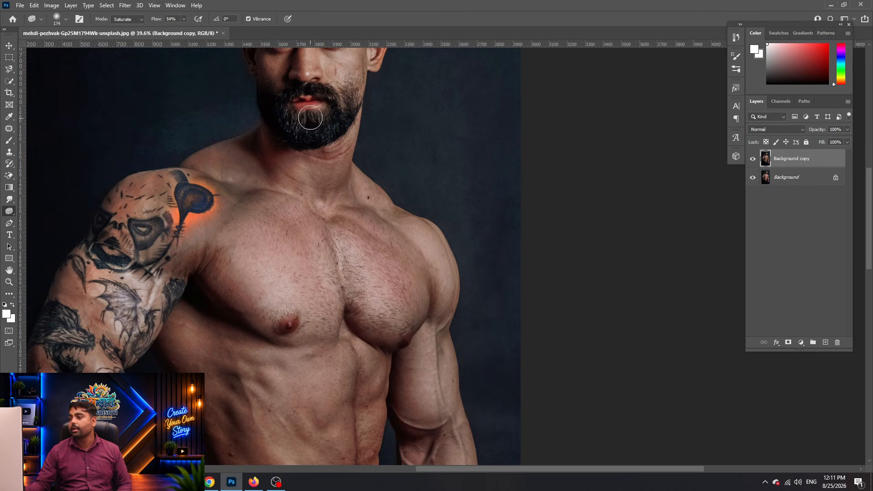
scroll(312, 108, up, 2)
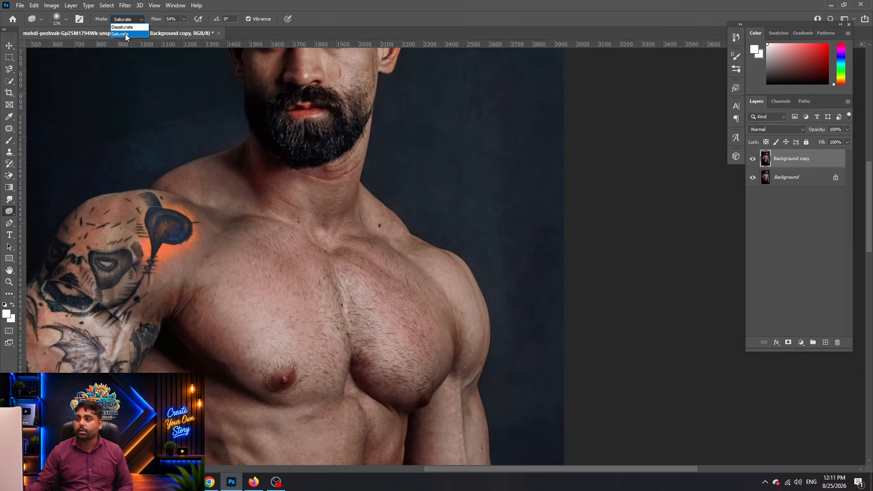
click(125, 35)
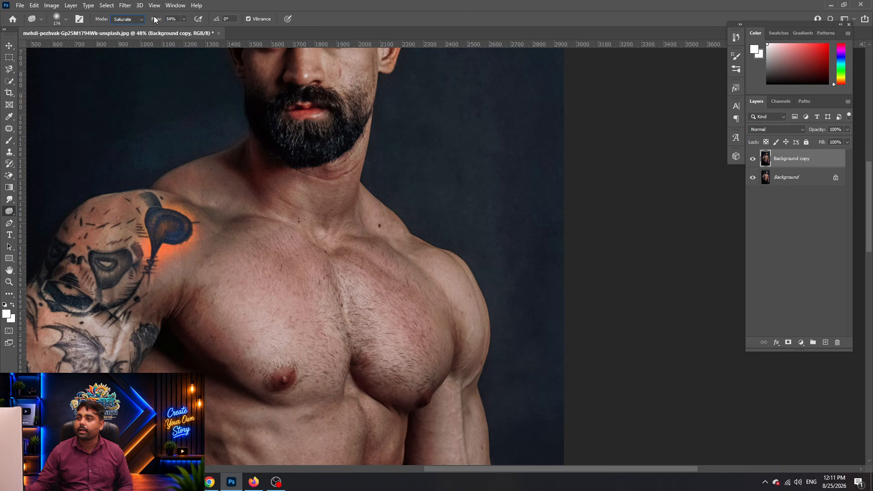
drag(154, 19, 161, 19)
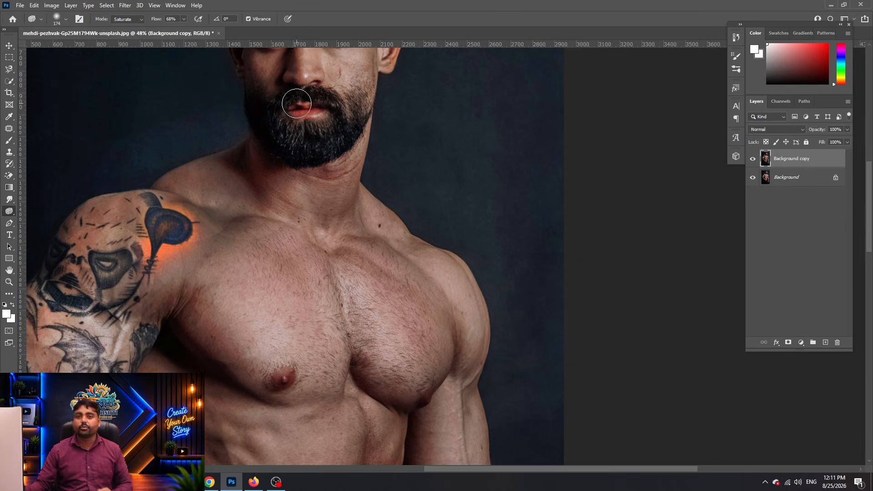
- Switch to File Explorer, find the Ganesha picture 1AD835B0-28A2-424F-B856-094E9F15FBD9 in Downloads and open it in Photoshop
key(alt+Tab)
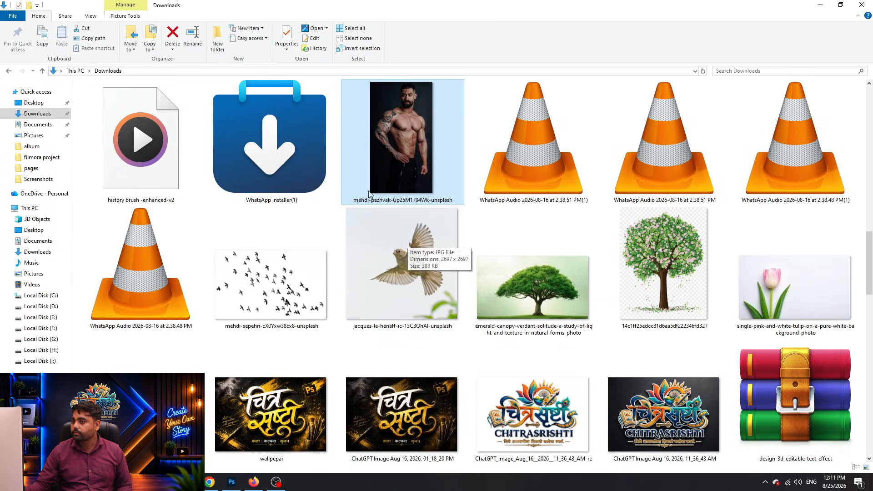
scroll(425, 241, up, 5)
scroll(531, 318, up, 5)
scroll(531, 318, up, 5)
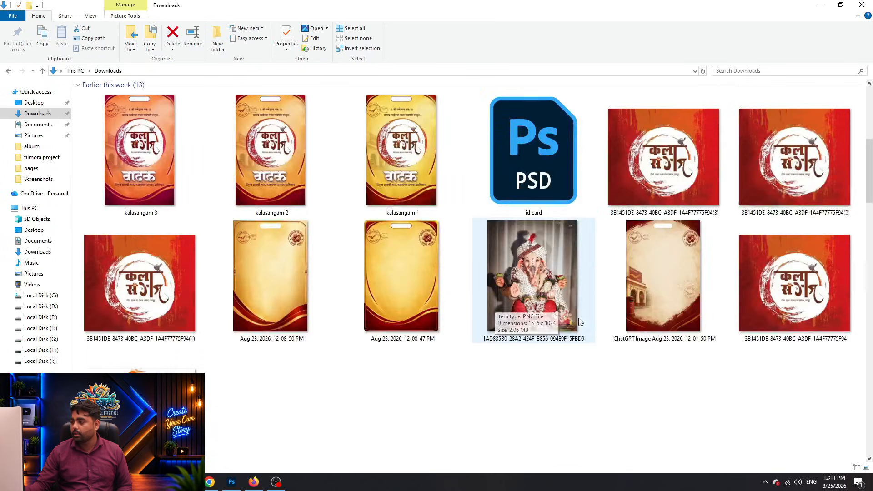
click(532, 332)
drag(533, 333, 267, 239)
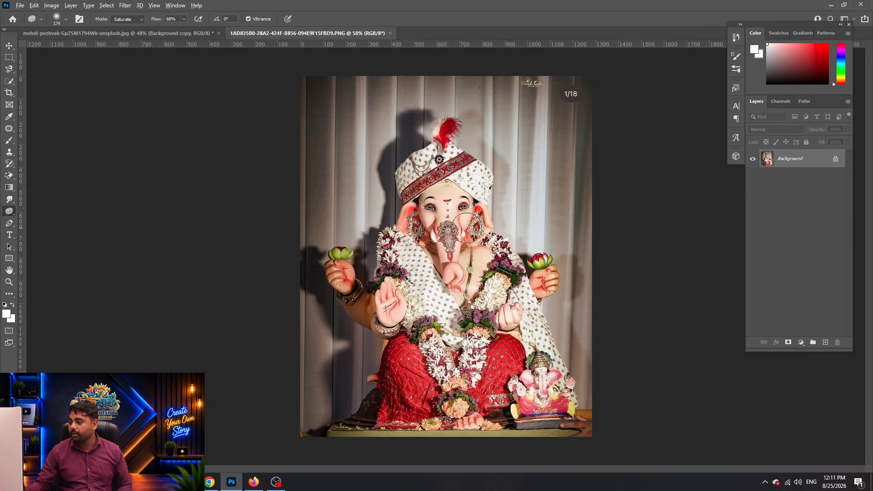
- Prepare the Sponge tool for the lotus on the image's right side: Saturate mode, 70% flow and a 56 px brush
scroll(466, 223, up, 8)
drag(526, 329, 271, 164)
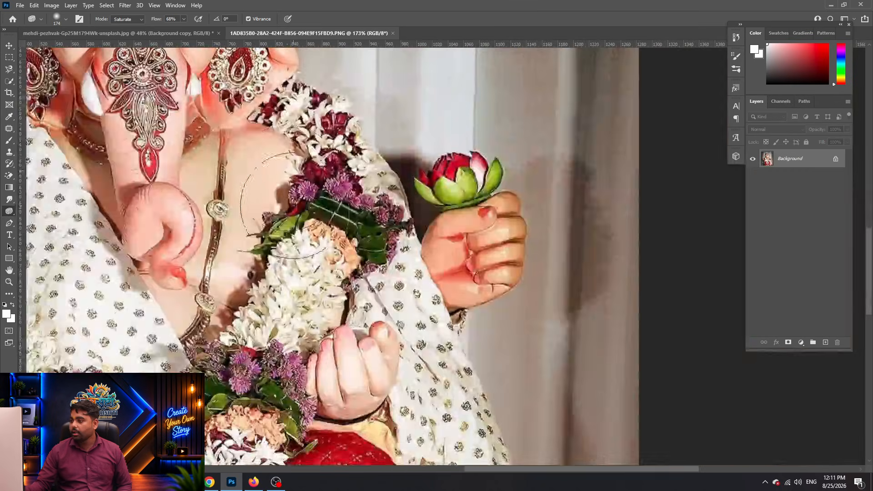
scroll(338, 258, up, 5)
mouse_move(509, 140)
mouse_down()
mouse_move(245, 263)
mouse_move(170, 265)
mouse_up()
scroll(250, 245, up, 1)
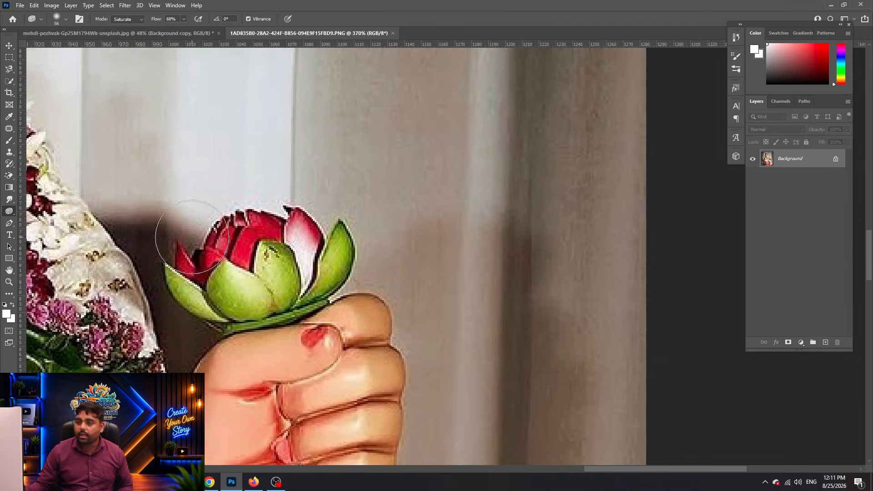
right_click(11, 215)
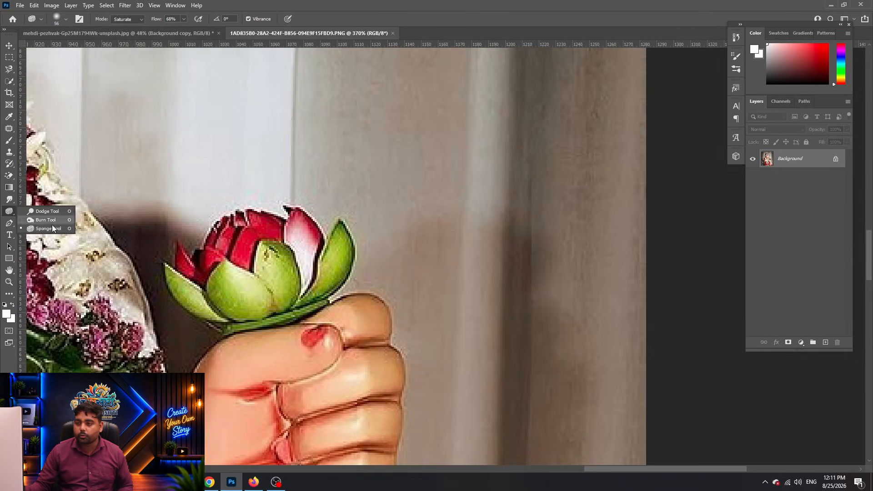
click(42, 228)
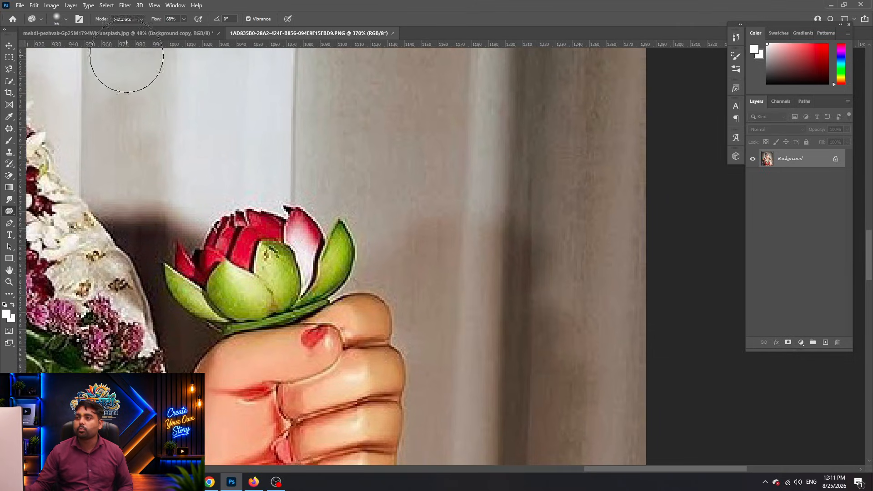
click(133, 31)
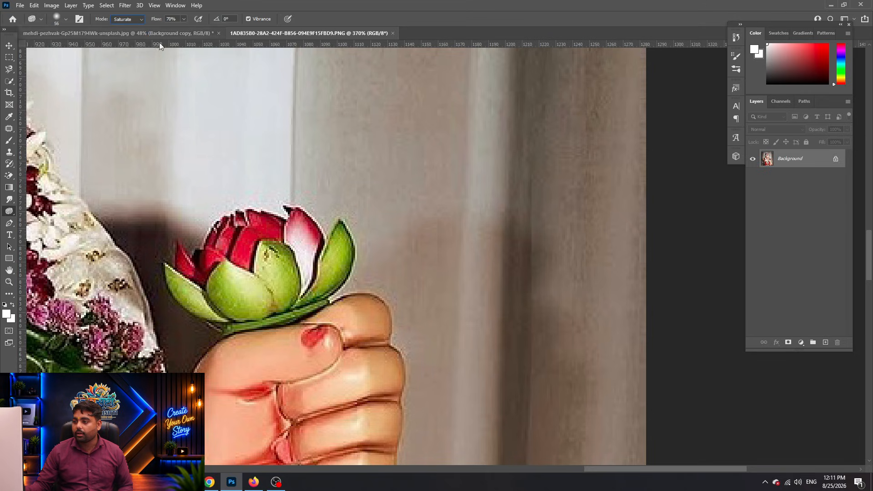
- Saturate the red petals and green leaves of the lotus on the image's right side
mouse_move(230, 235)
mouse_down()
mouse_move(268, 235)
mouse_move(236, 255)
mouse_up()
mouse_move(280, 371)
mouse_down()
mouse_move(442, 199)
mouse_move(412, 210)
mouse_move(351, 212)
mouse_up()
mouse_move(444, 121)
mouse_down()
mouse_move(362, 248)
mouse_move(371, 231)
mouse_up()
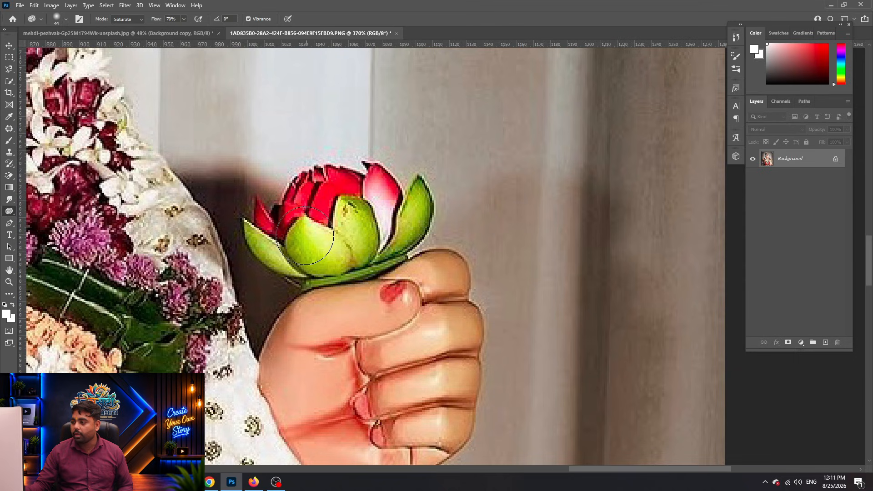
mouse_move(372, 251)
mouse_down()
mouse_move(350, 216)
mouse_move(424, 230)
mouse_move(430, 203)
mouse_up()
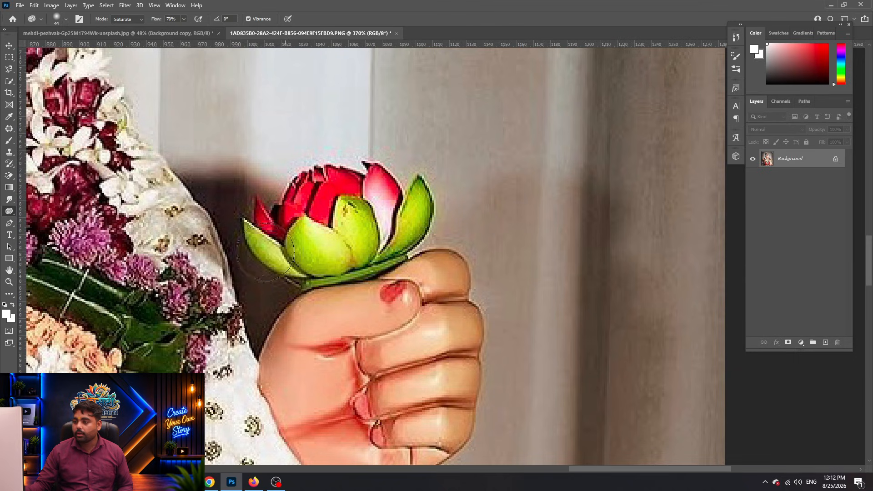
- Saturate the green lotus in the hand on the image's left side with a 71 px Sponge brush
scroll(314, 318, down, 5)
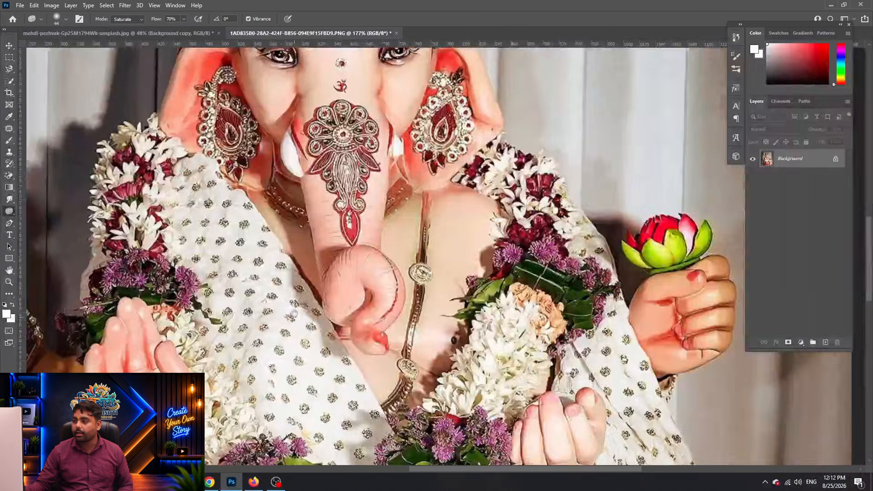
drag(258, 377, 512, 317)
scroll(186, 114, up, 3)
drag(241, 194, 344, 200)
alt+right_click(268, 215)
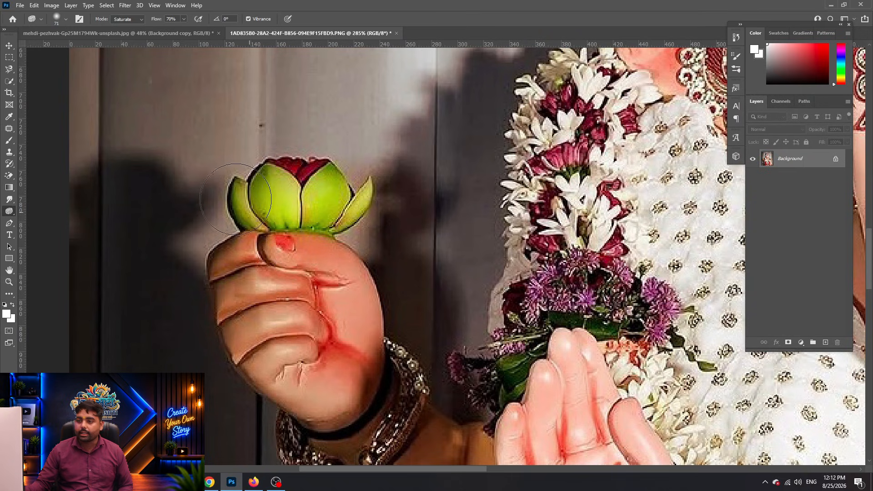
- Switch from the Sponge to the Dodge tool and reduce its brush to 86 px for the green lotus
right_click(16, 210)
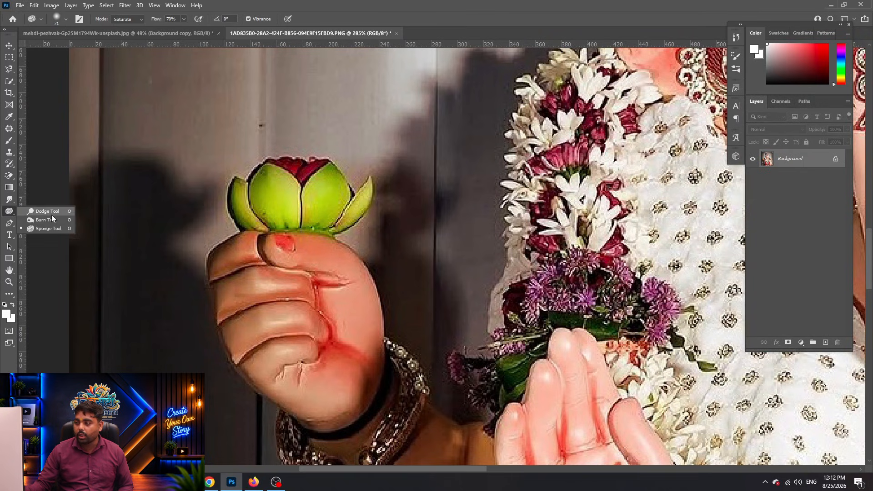
click(49, 212)
alt+right_click(282, 210)
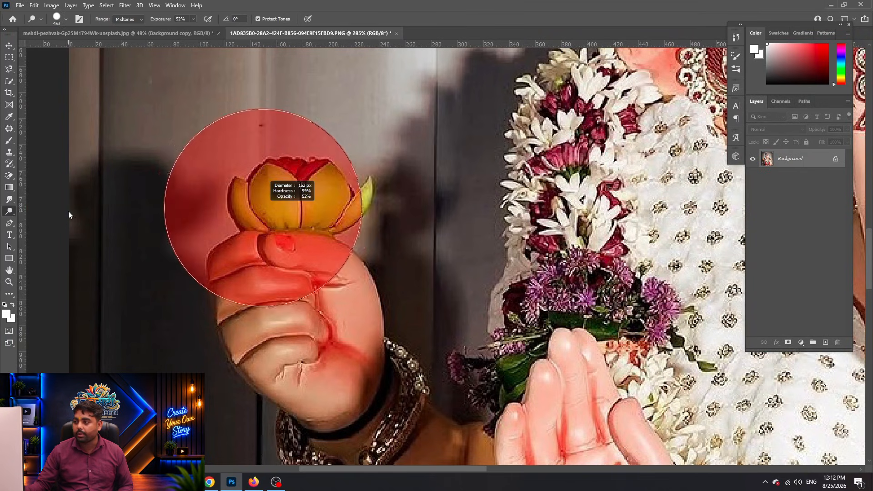
alt+right_click(282, 211)
- Try lightening the green lotus's midtones with the Dodge tool, including at 38% exposure, and undo the strokes
drag(283, 173, 337, 203)
key(ctrl+z)
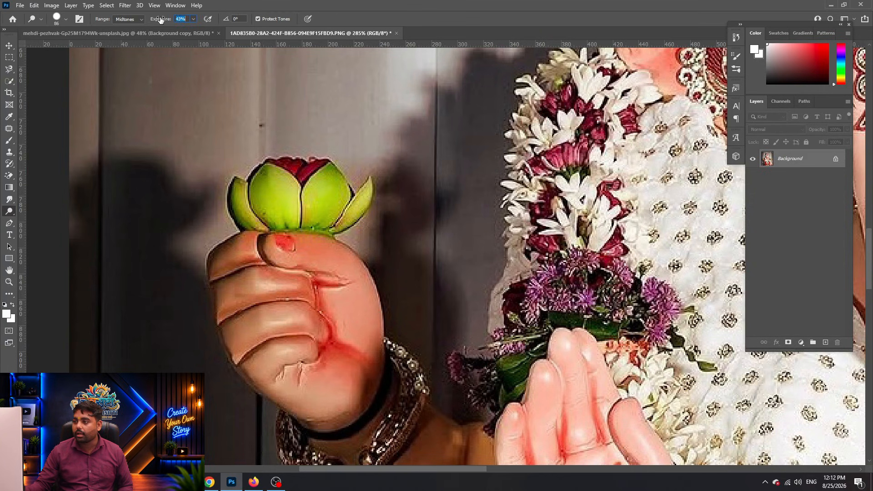
click(255, 189)
click(320, 205)
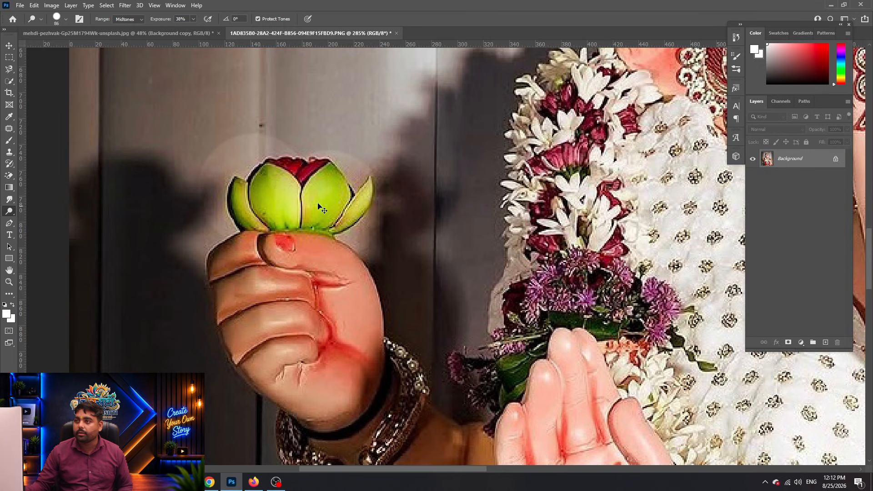
key(ctrl+z)
key(ctrl+z)
- Lighten the green lotus with the Dodge tool set to the Shadows range at 38% exposure
click(142, 20)
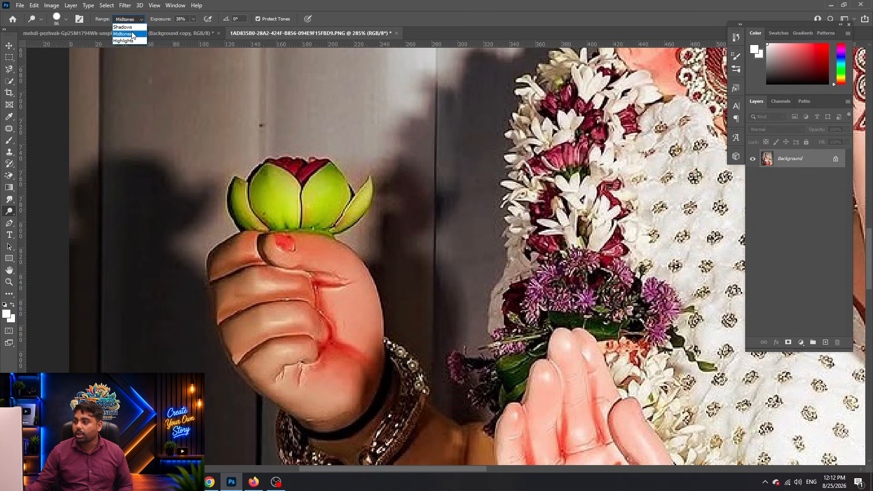
click(132, 30)
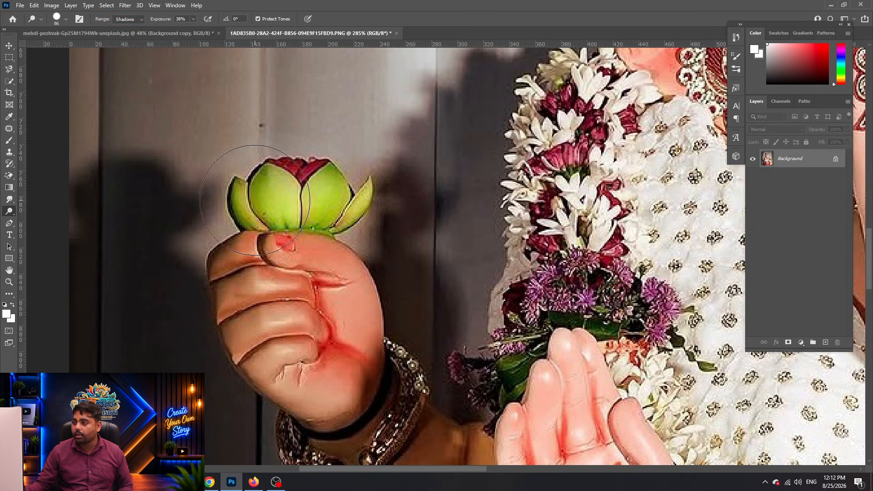
scroll(339, 244, down, 4)
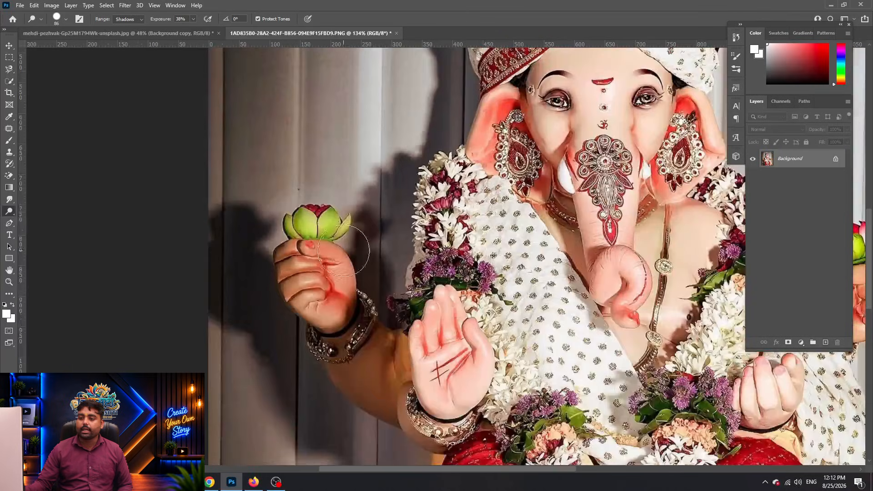
- Darken the area around the raised hand holding the lotus with the Burn tool, using Midtones range and 75% exposure
right_click(14, 213)
click(46, 220)
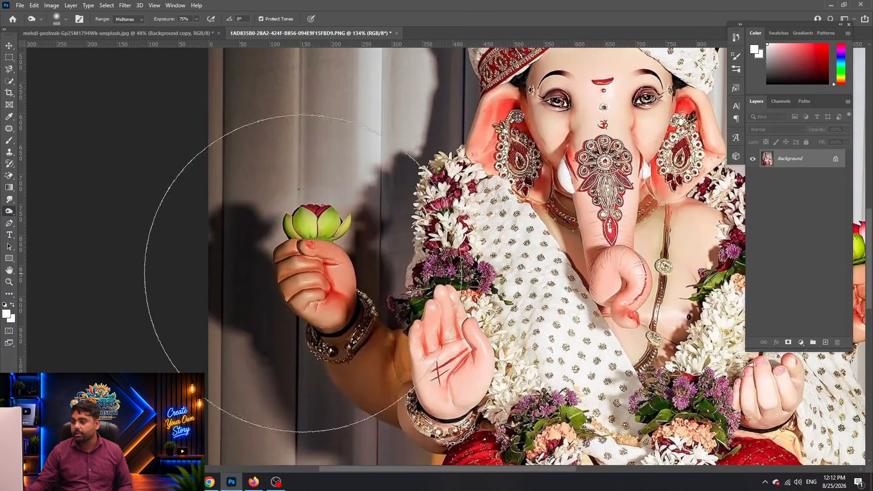
drag(339, 250, 255, 258)
click(318, 250)
scroll(350, 261, down, 5)
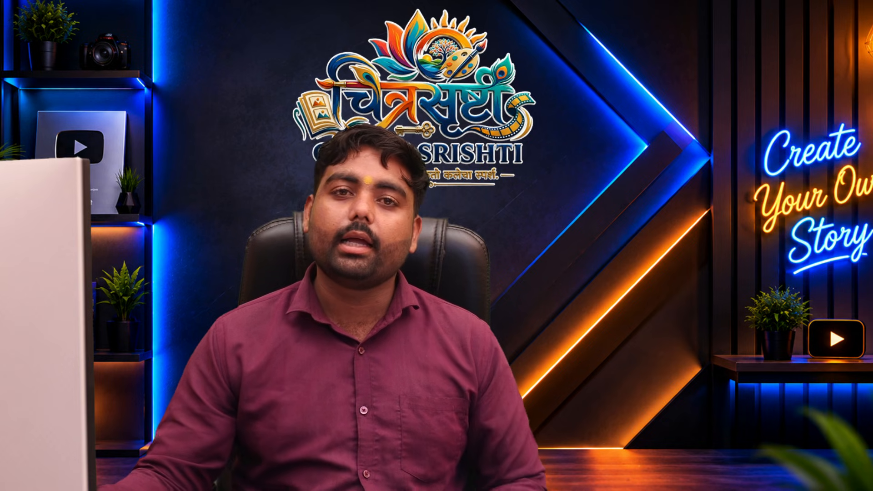